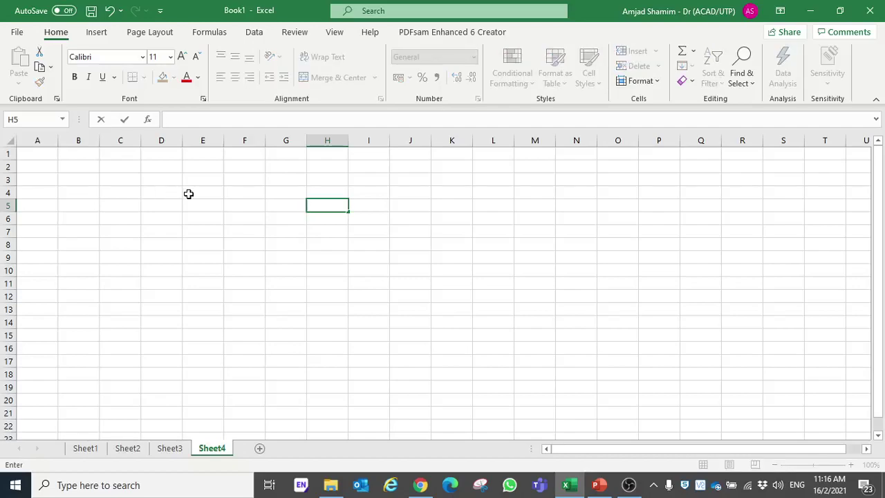
Enter the headings Mean in D2 and Standard Deviation in E2, autofitting column E
click(147, 167)
text(Mean)
key(Tab)
text(Standard Deviation)
key(Return)
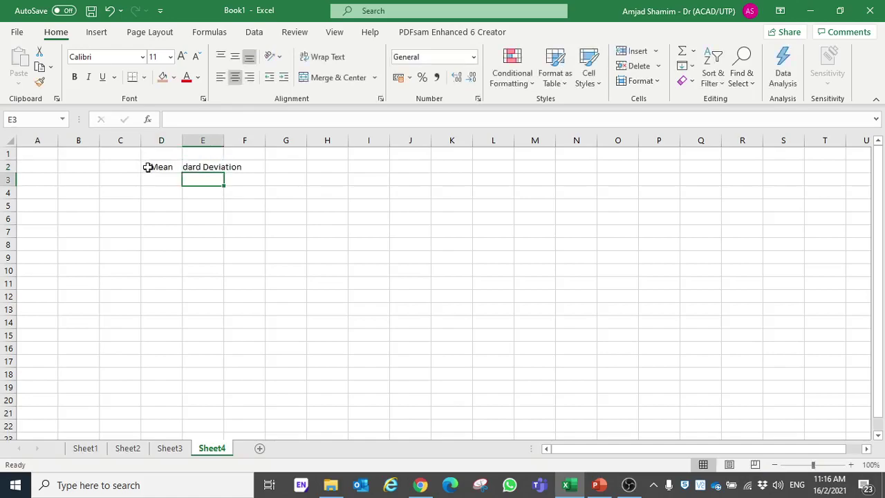
double_click(223, 140)
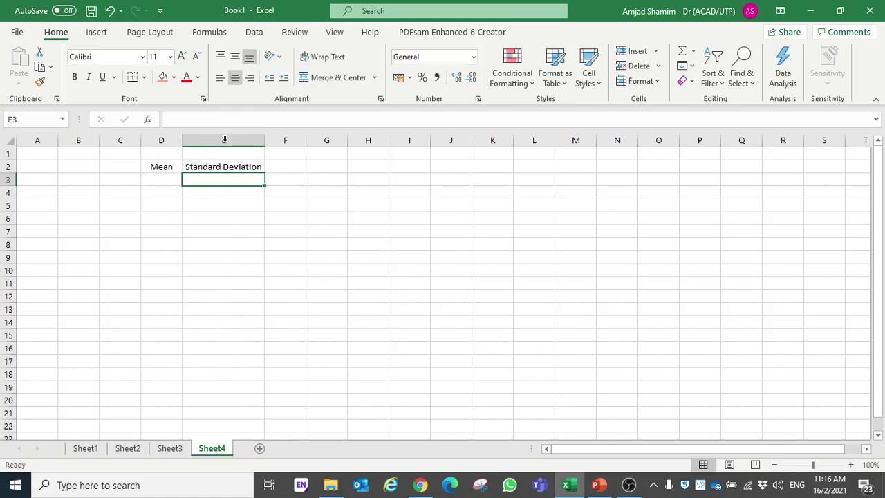
Enter 7 under Mean and 1.3 under Standard Deviation, widening column D slightly
click(171, 181)
text(7)
click(200, 180)
text(1.3)
key(Return)
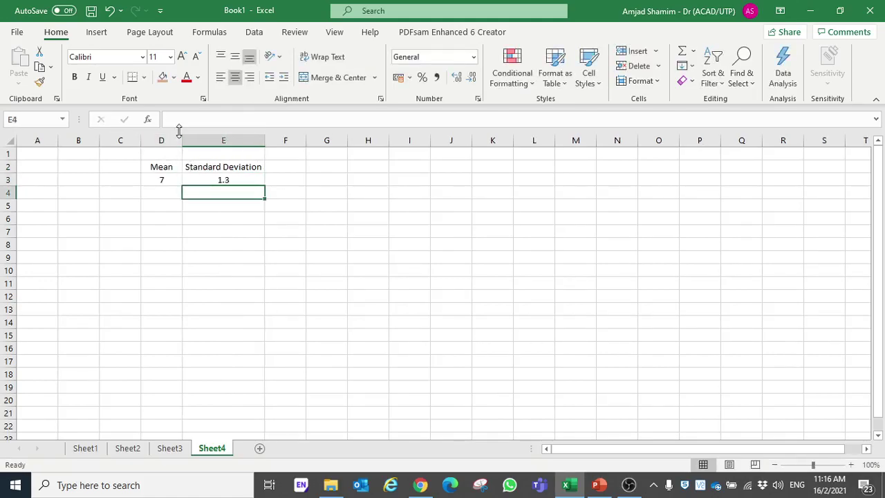
drag(181, 140, 191, 141)
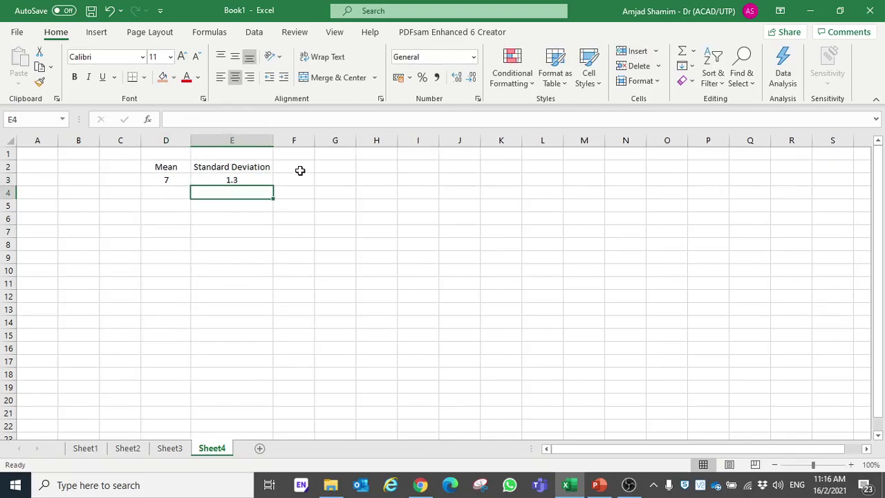
Label B5 'STEP 1', widen column B, and enter =-3 as the starting value in B6
click(89, 206)
text(STEP 1)
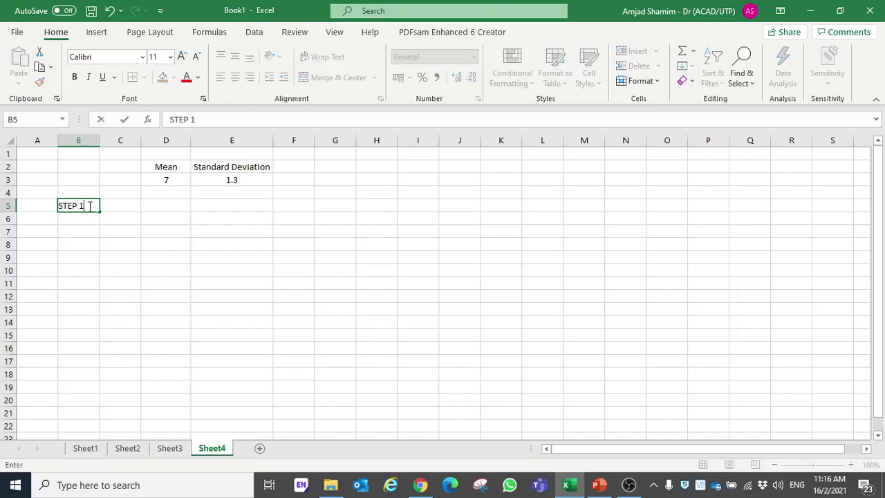
key(Return)
key(Down)
key(Up)
click(87, 232)
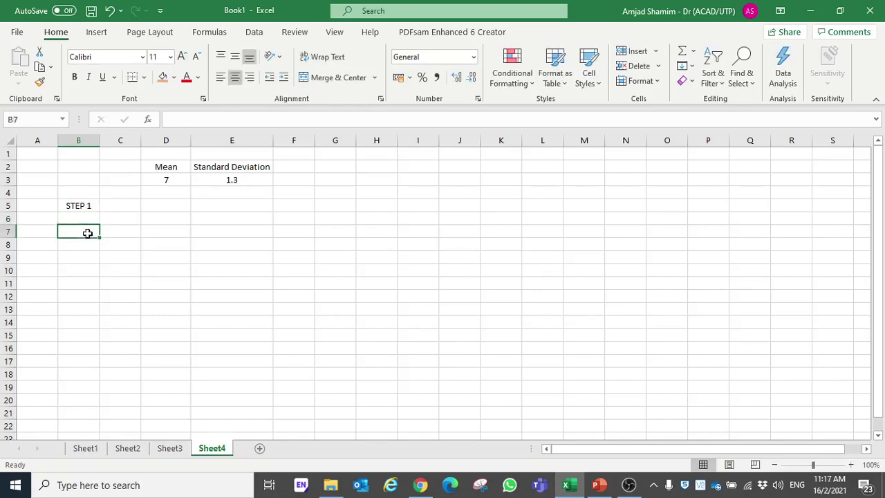
click(102, 148)
drag(99, 141, 121, 141)
click(98, 230)
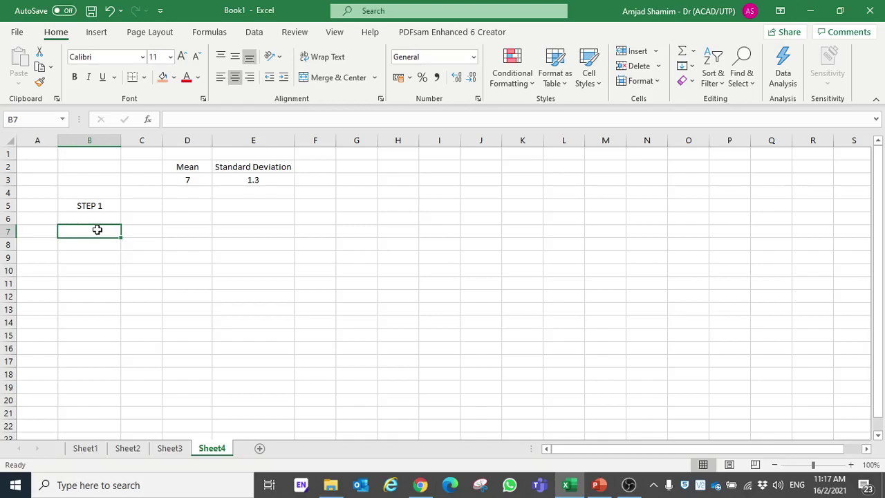
key(Up)
text(=)
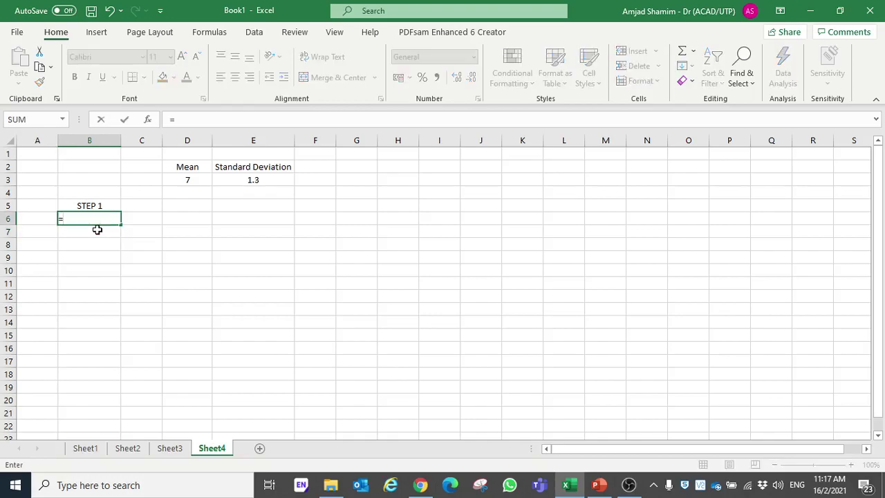
text(+-3)
key(Return)
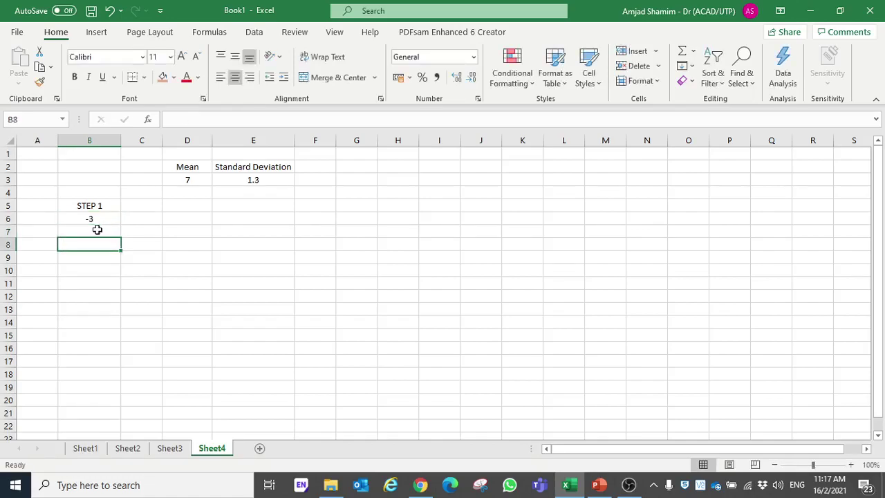
Add the SD Incremental and Your Data headings in row 8, widening column C to fit
key(Down)
text(SD)
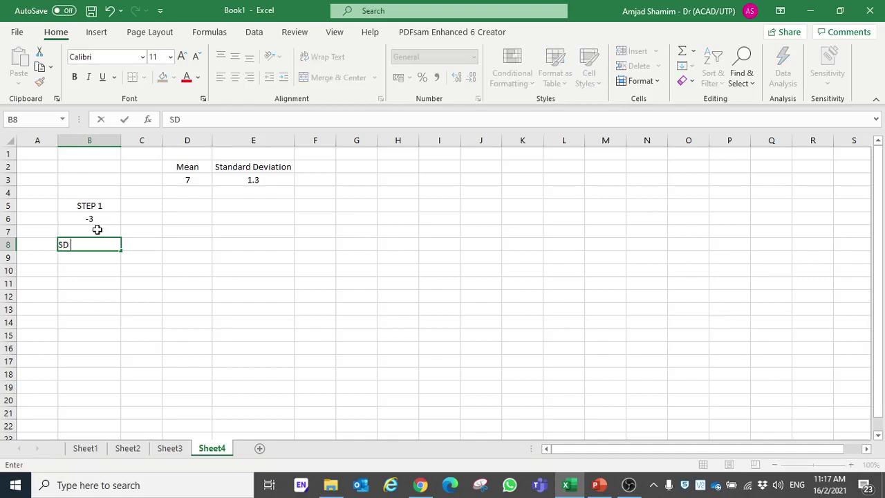
text( In)
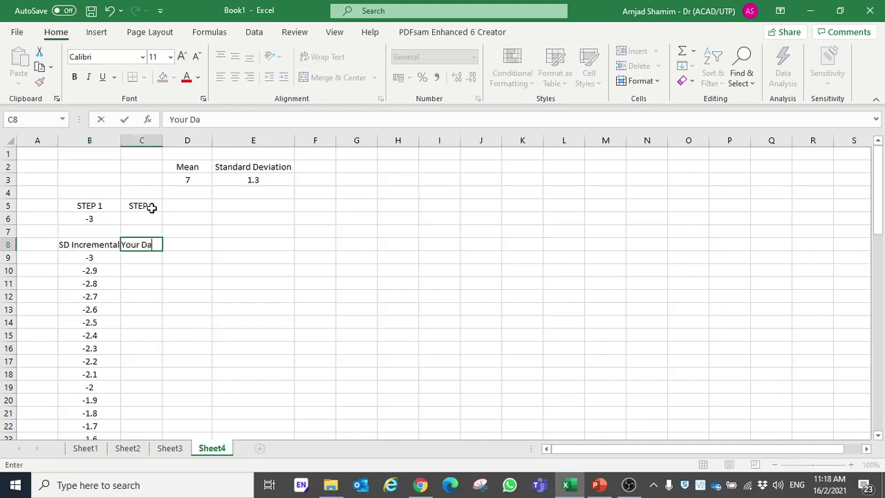
text(ta)
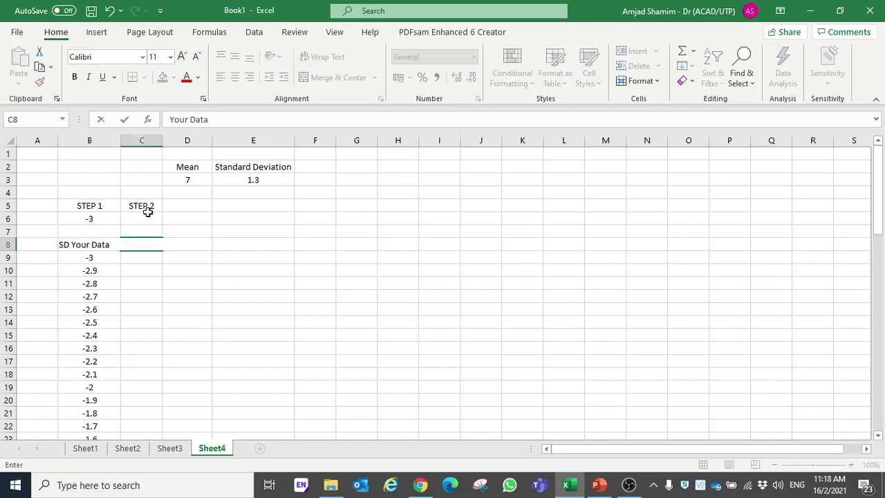
click(187, 309)
drag(162, 142, 186, 142)
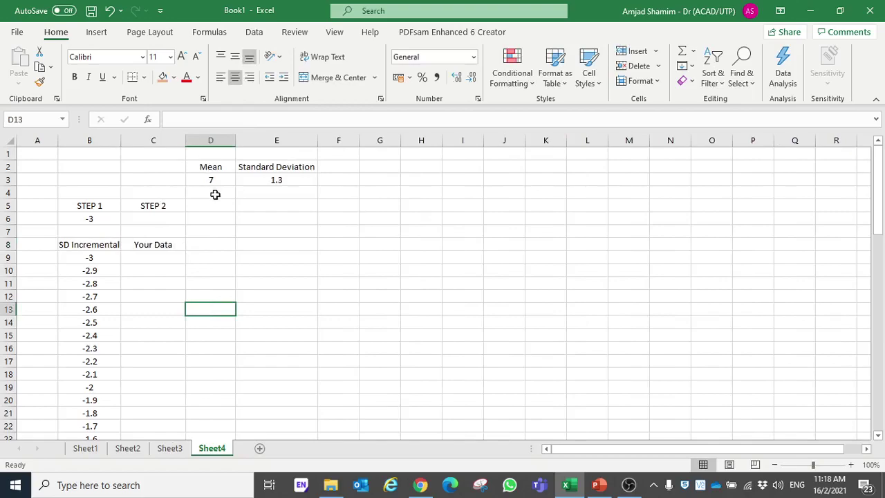
Enter =D3-E3*3 in C9 so the first Your Data value is 3.1
click(153, 258)
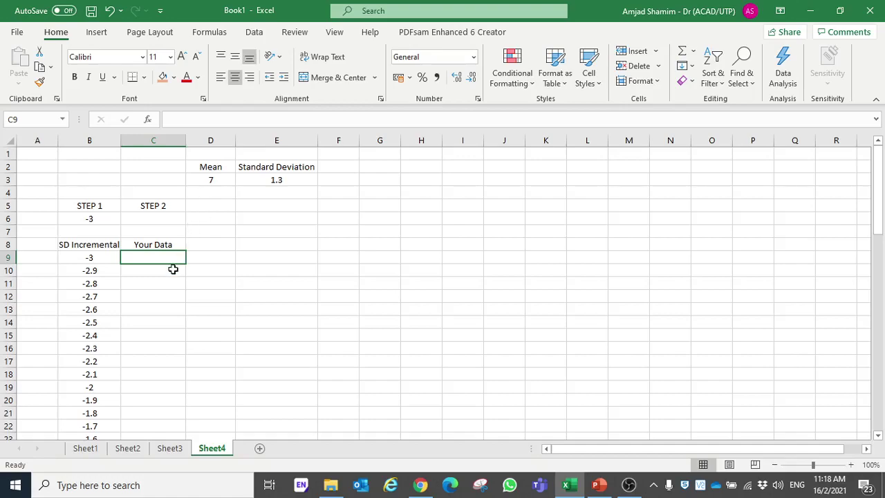
text(=)
click(211, 180)
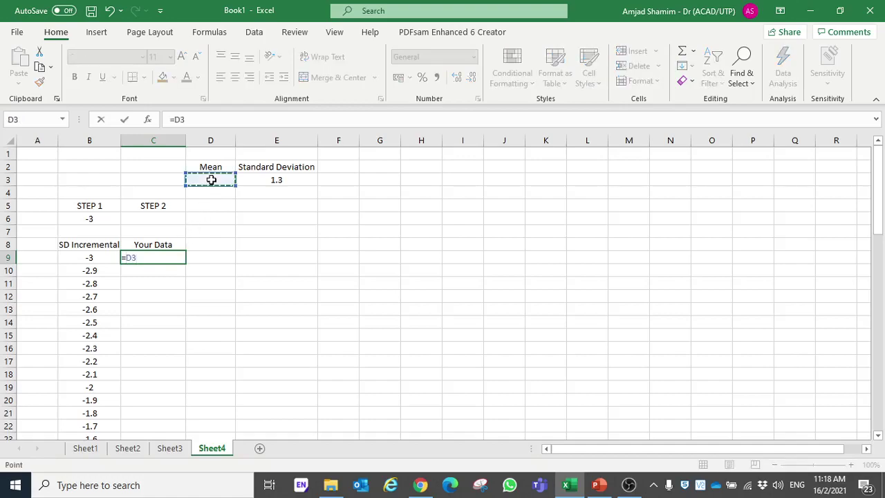
text(-)
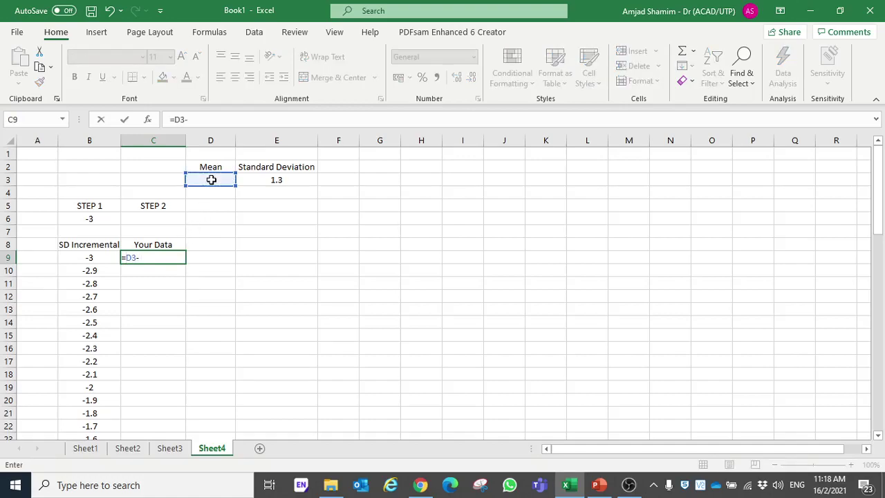
click(273, 182)
text(*3)
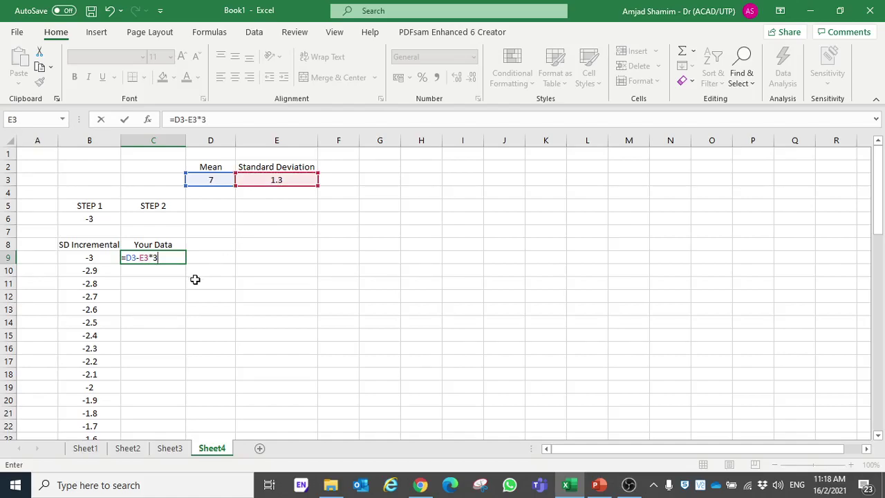
key(Return)
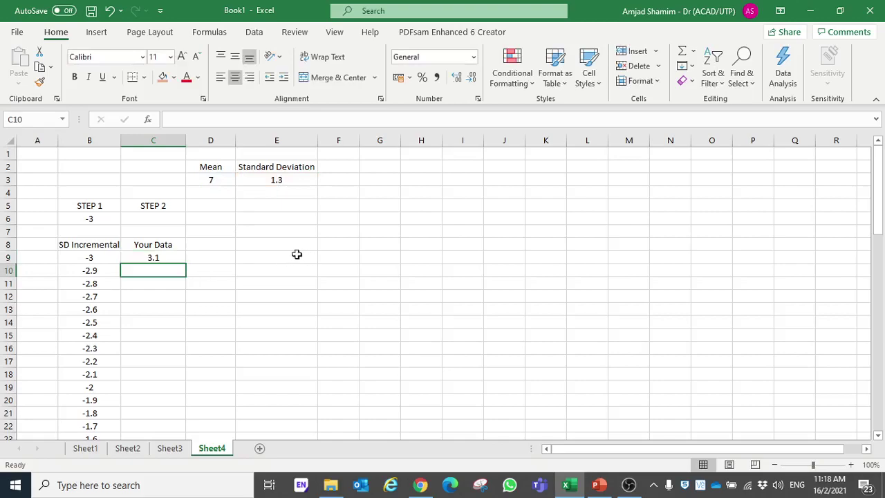
Re-edit B6's formula so it still gives -3, then check B6 and C9
double_click(79, 219)
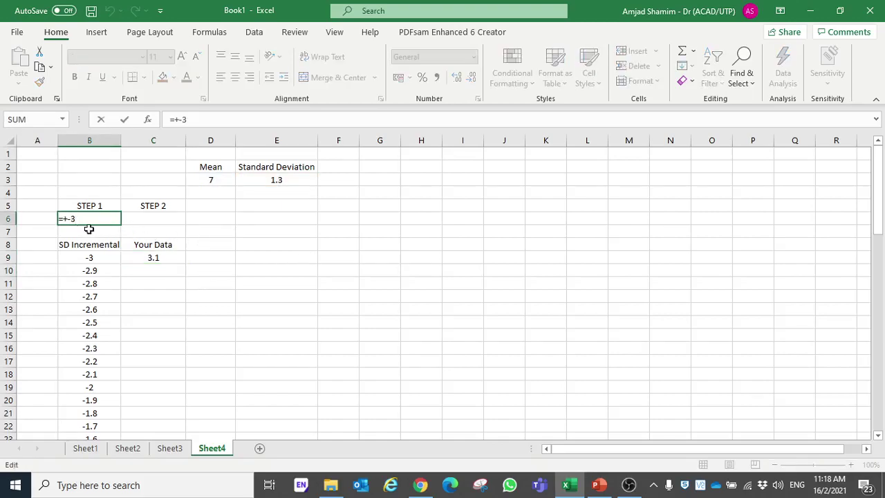
text(+)
key(Return)
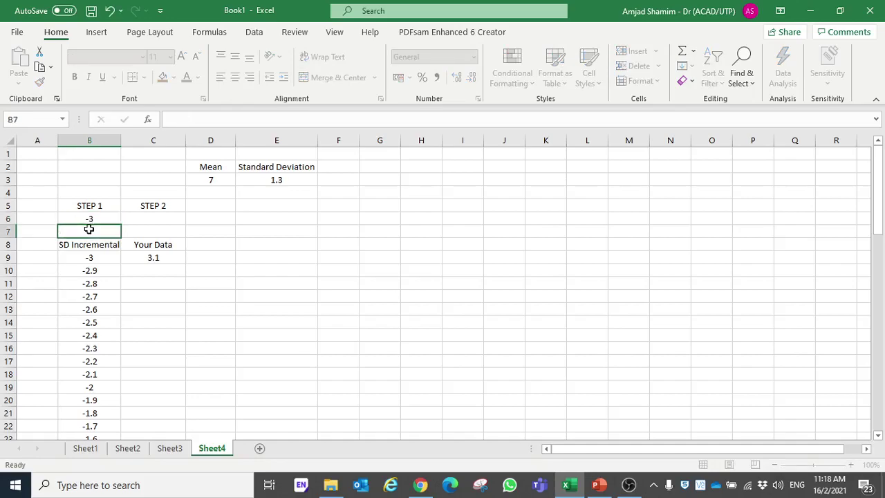
click(96, 219)
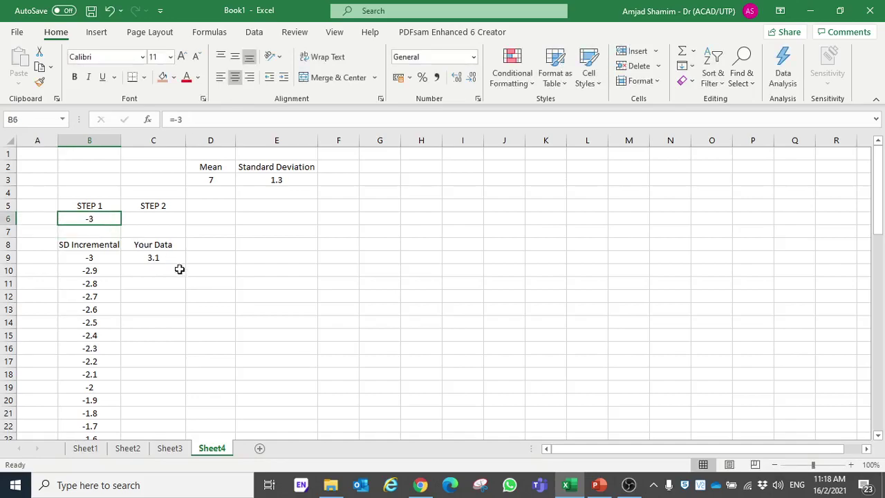
click(160, 257)
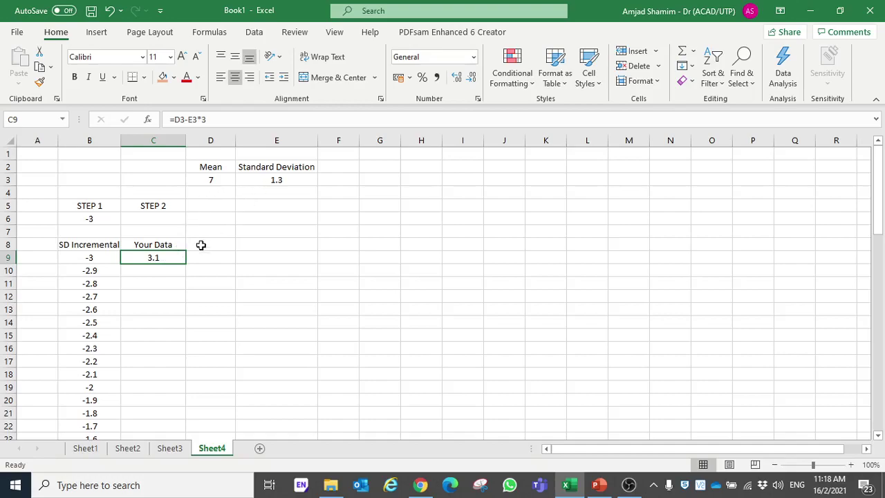
Enter =C9+E3/10 in C10, giving 3.23
click(162, 270)
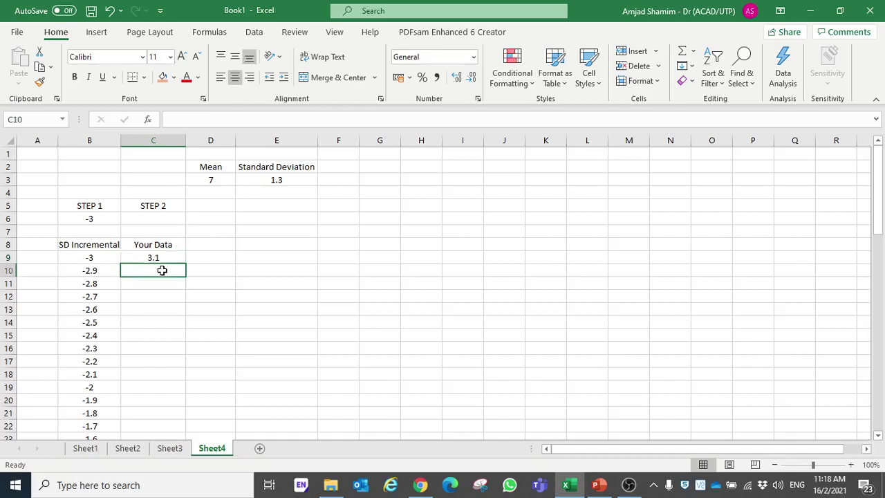
text(=)
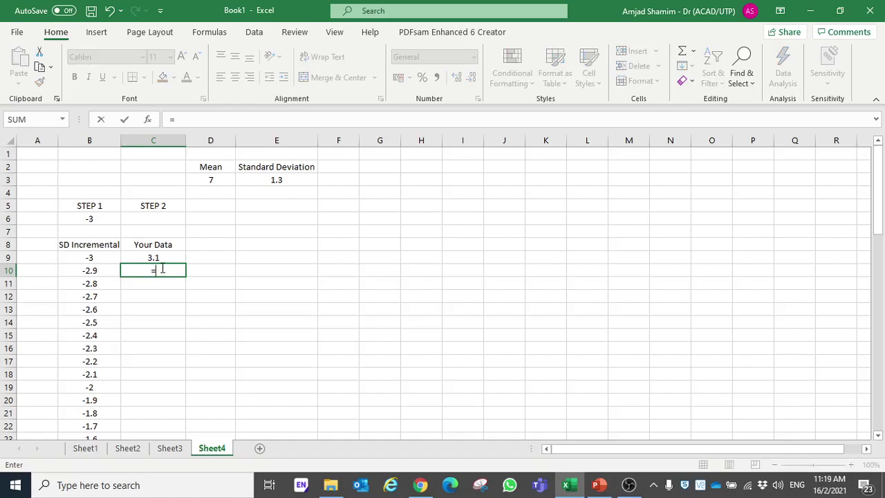
click(162, 259)
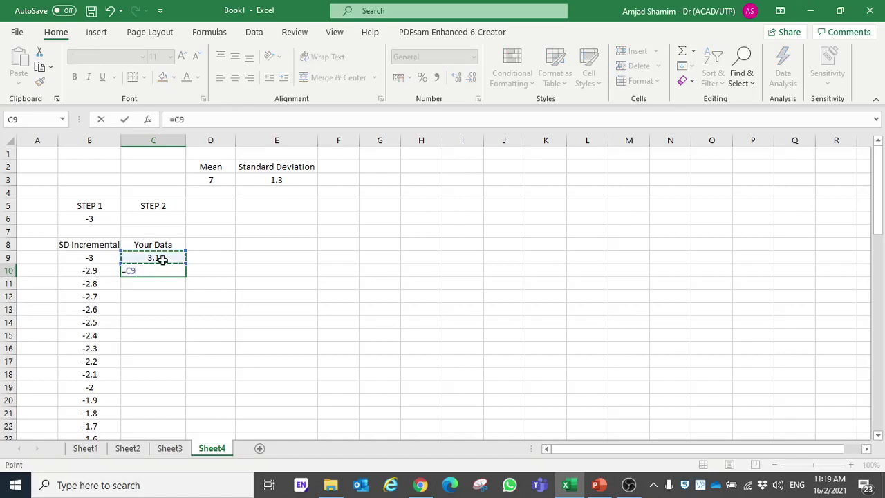
text(+)
click(272, 183)
text(/10)
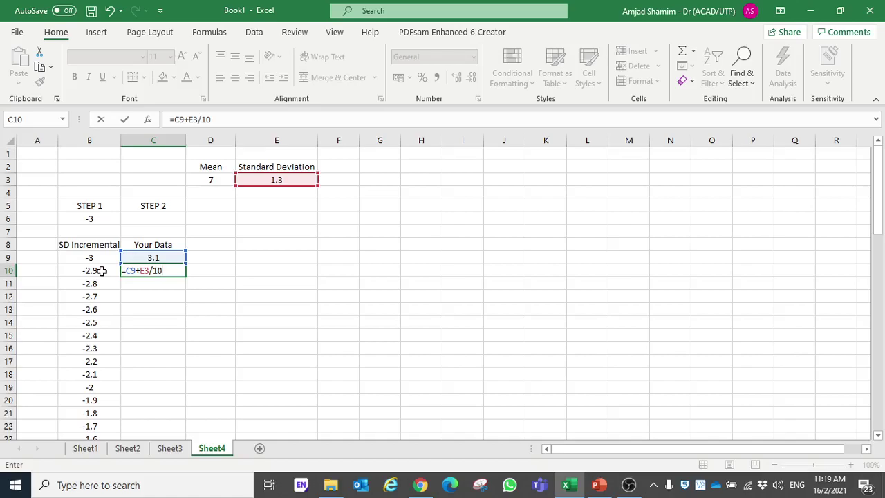
key(Return)
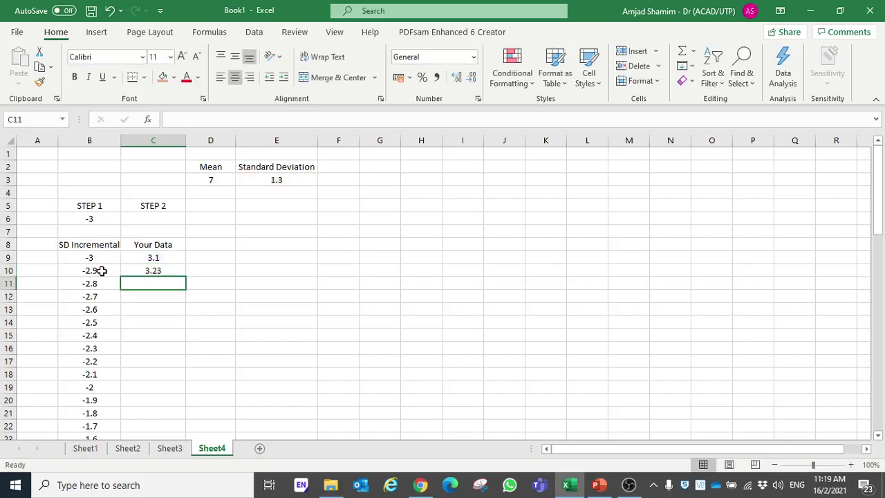
click(145, 270)
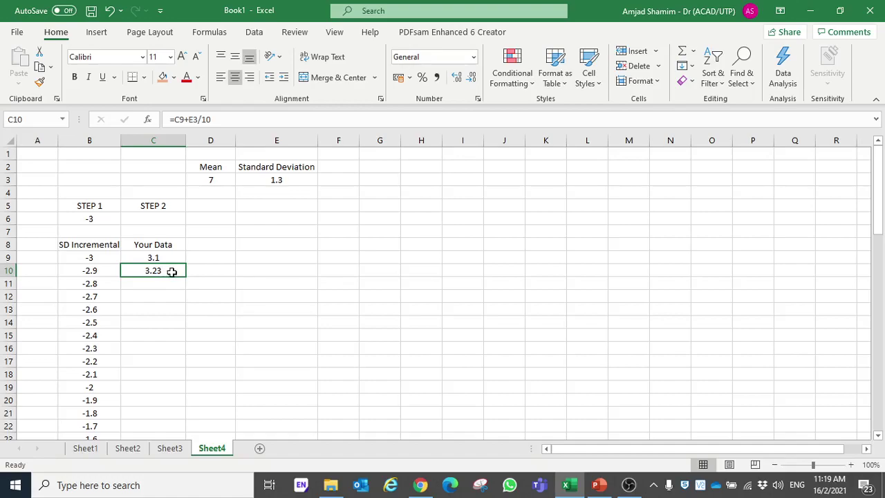
Make the standard deviation reference absolute ($E$3) and fill C10's formula down to row 69
double_click(174, 272)
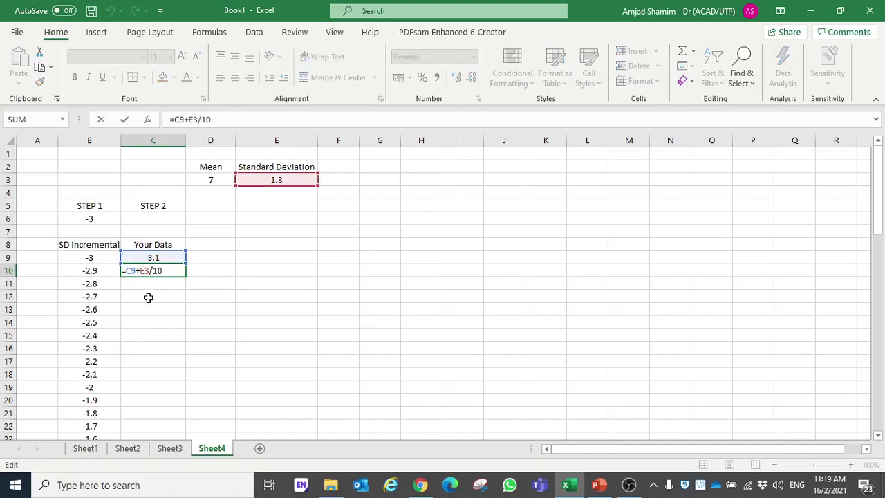
text($)
click(152, 271)
text($)
key(Return)
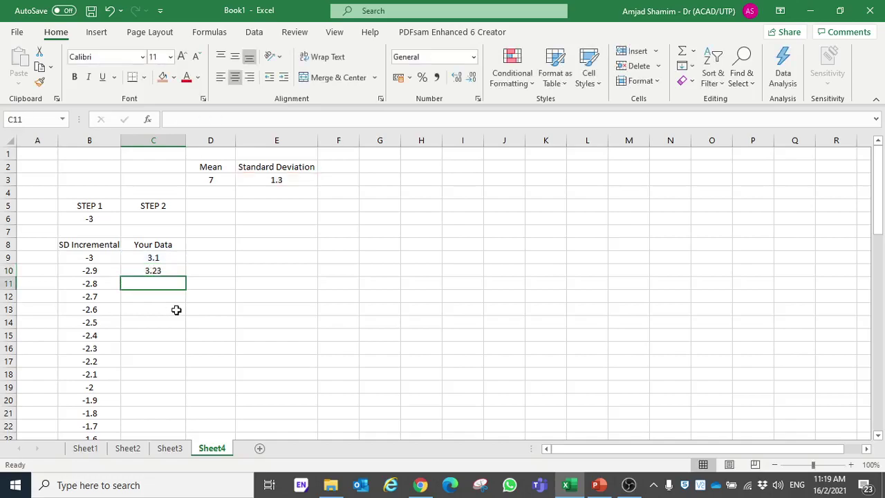
click(164, 273)
drag(186, 276, 154, 422)
scroll(236, 365, up, 11)
scroll(236, 365, up, 4)
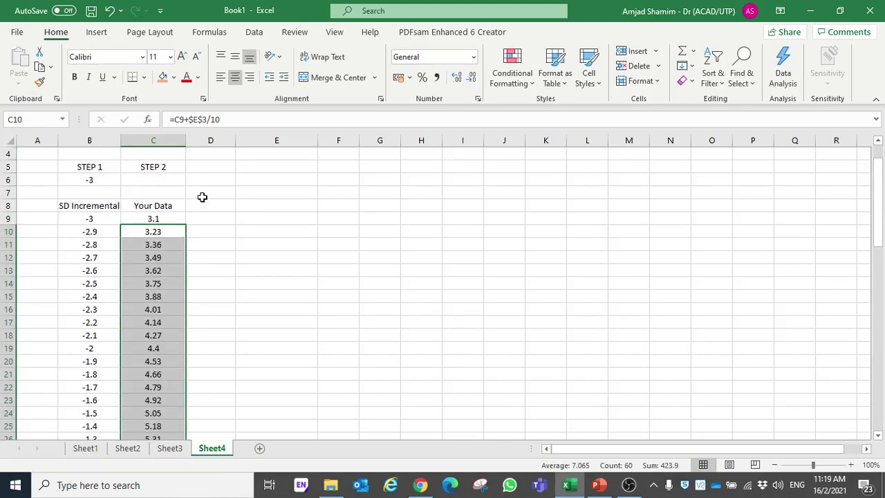
Label D5 'STEP 3' and D8 'Normalization', widening column D to fit
click(217, 166)
text(STEP 3)
key(Return)
click(206, 210)
scroll(208, 209, up, 1)
text(N)
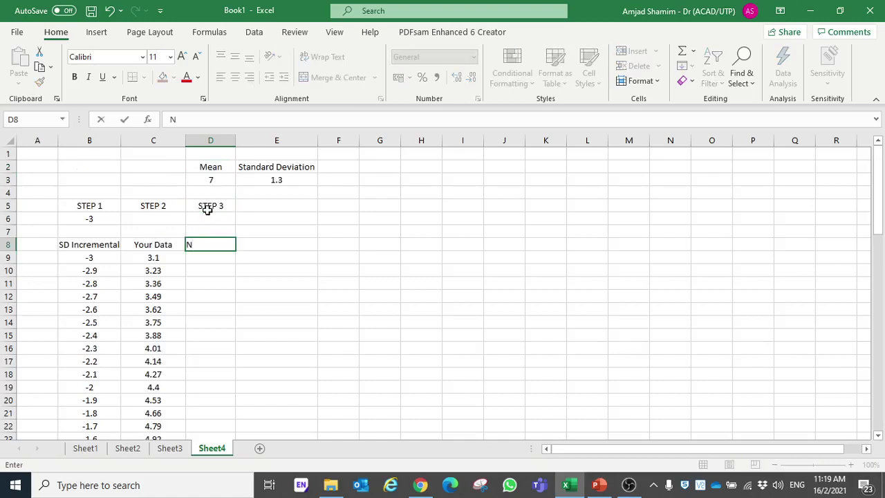
text(ormalization)
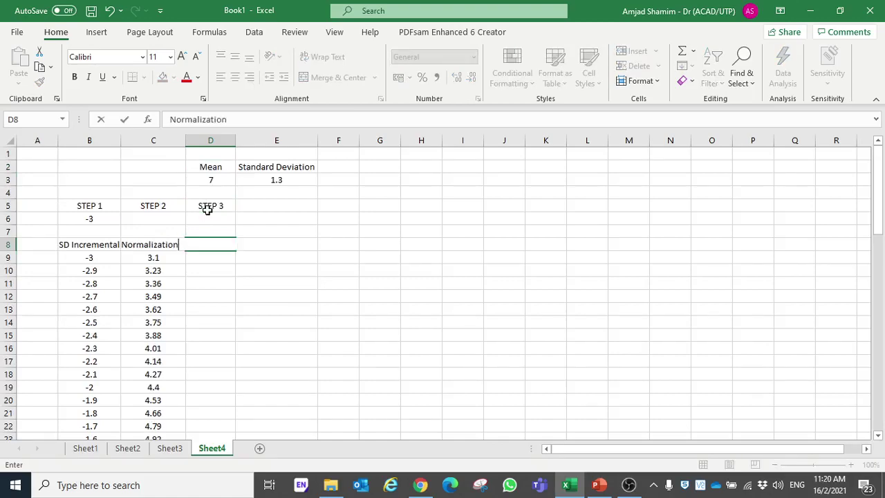
key(Return)
drag(236, 140, 248, 141)
Enter =NORM.DIST(C9,D3,E3,FALSE) in D9, test-fill to row 16, and clear the resulting errors
text(=)
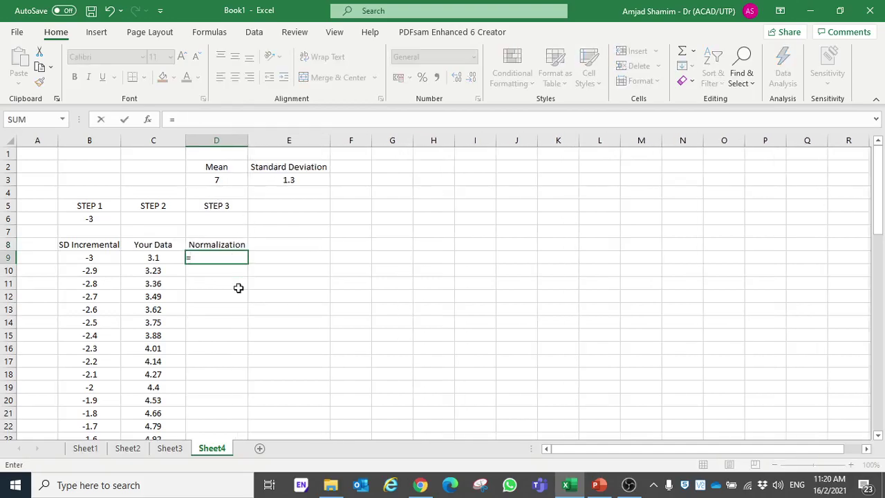
text(Norm)
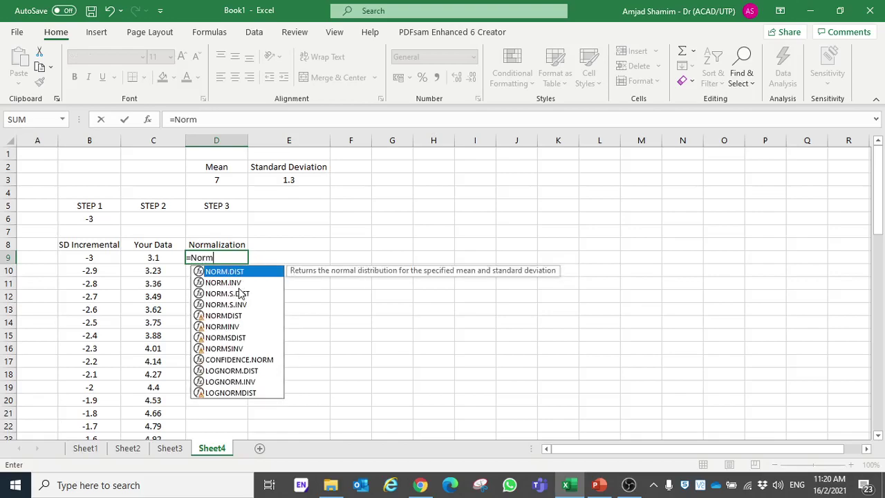
text(.Dist()
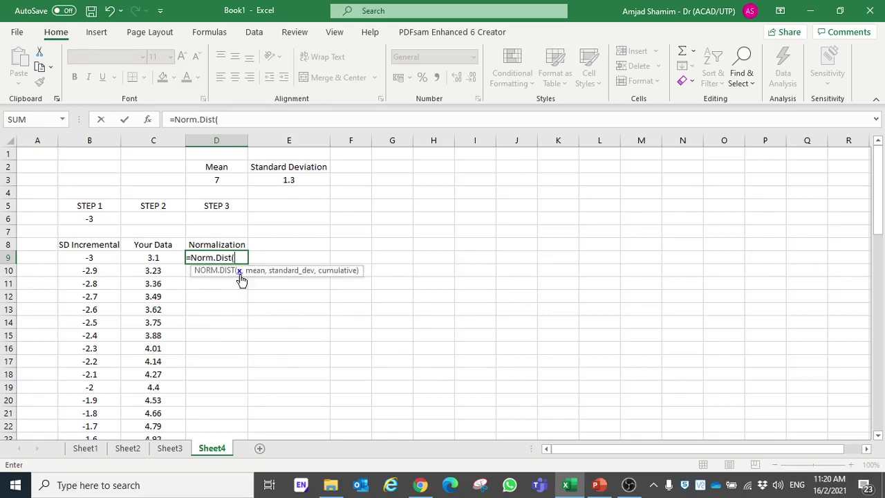
click(152, 259)
text(,)
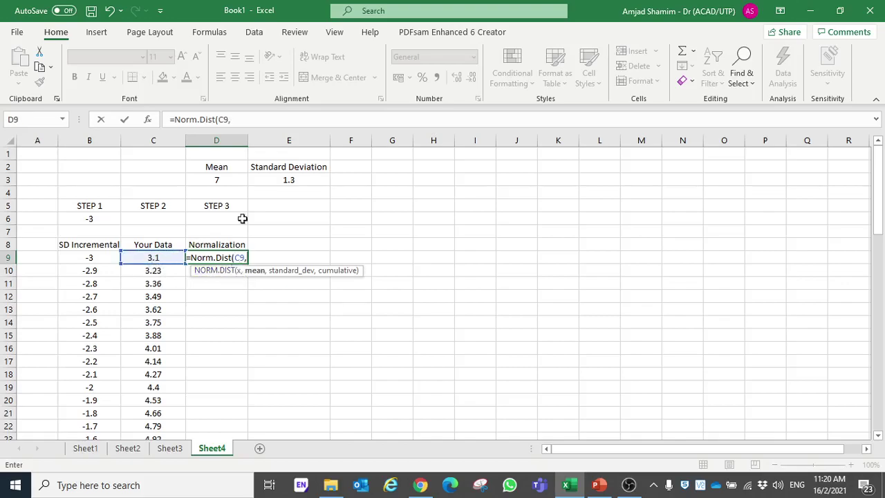
click(223, 179)
text(,)
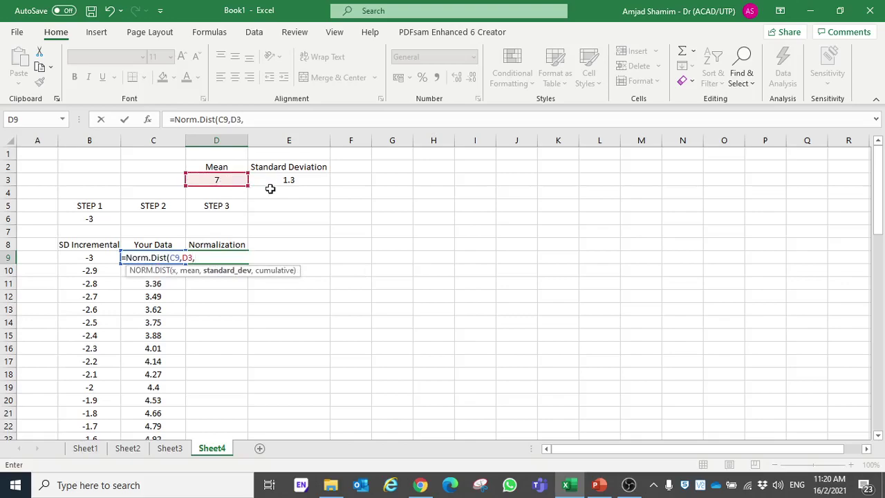
click(275, 184)
text(,)
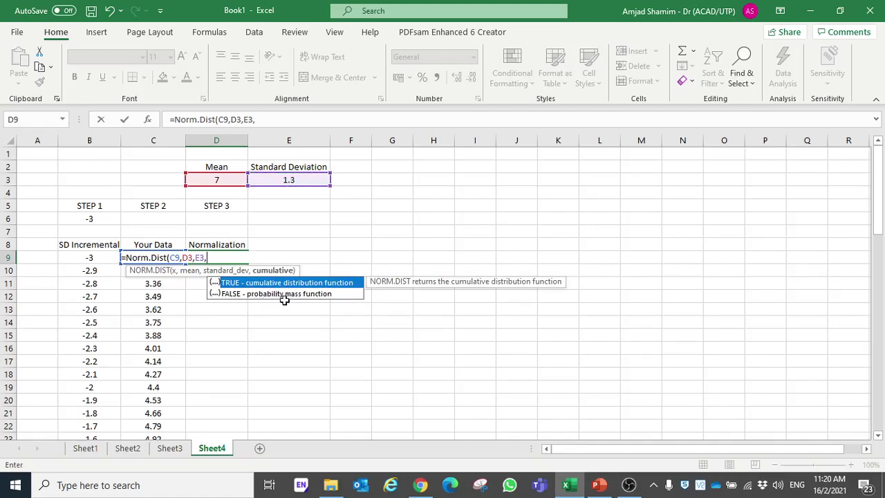
text(FALSE))
key(Return)
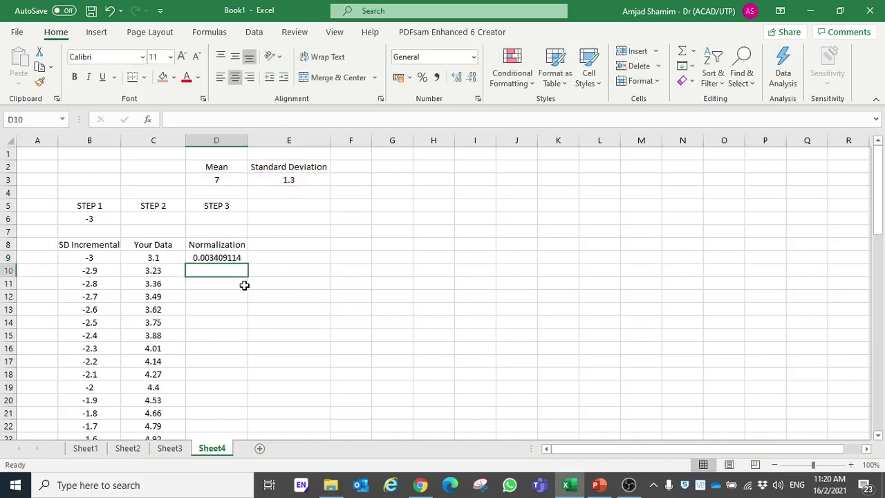
click(233, 255)
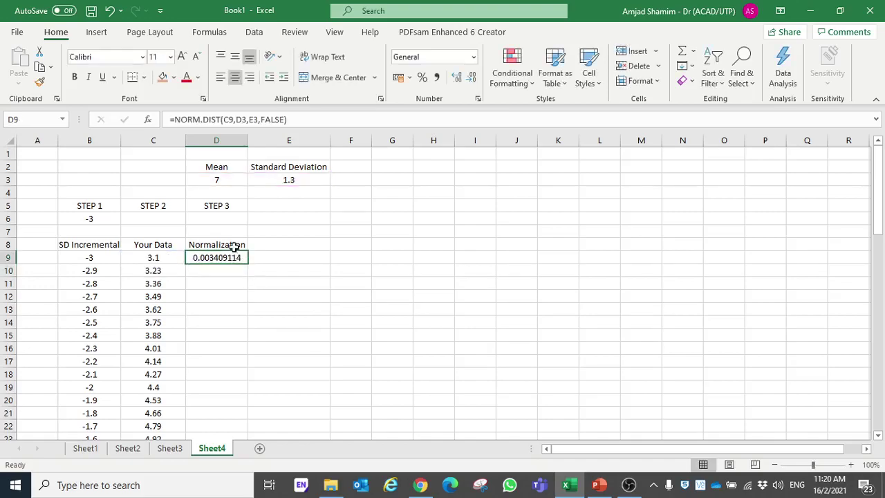
drag(249, 263, 255, 354)
drag(220, 269, 223, 353)
key(Delete)
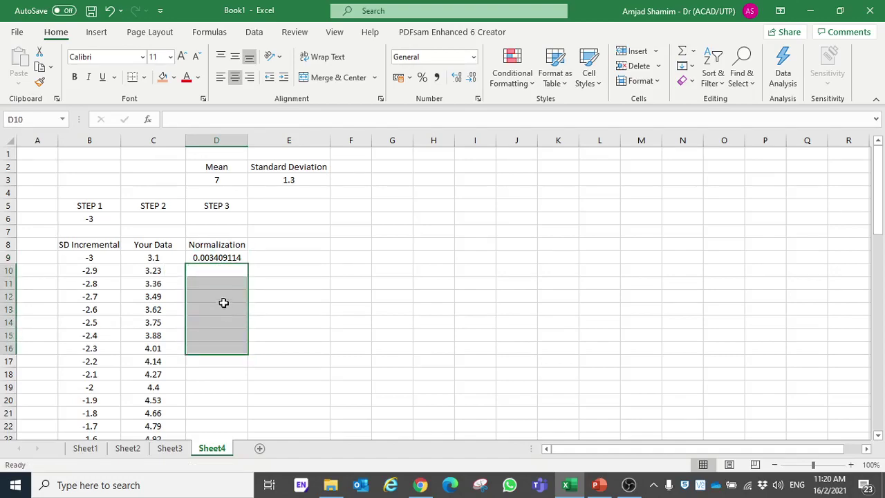
Change D9 to use $D$3 and $E$3, then fill the NORM.DIST formula down to row 69
click(208, 260)
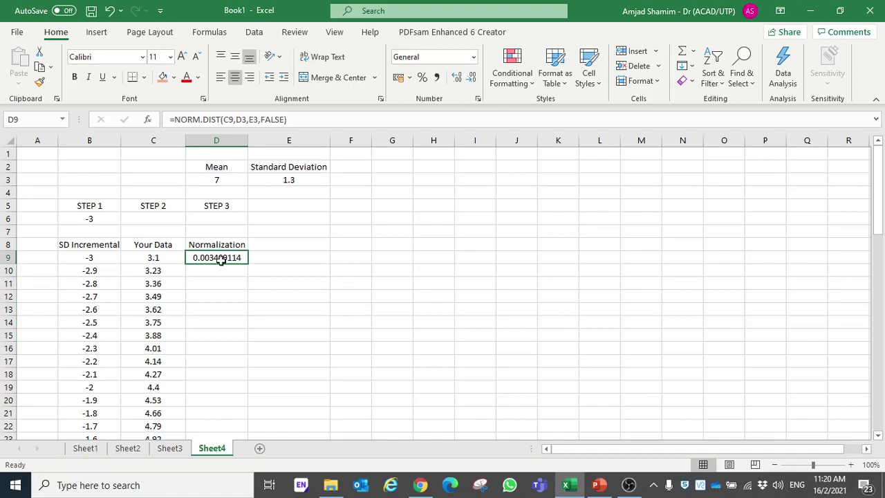
double_click(222, 260)
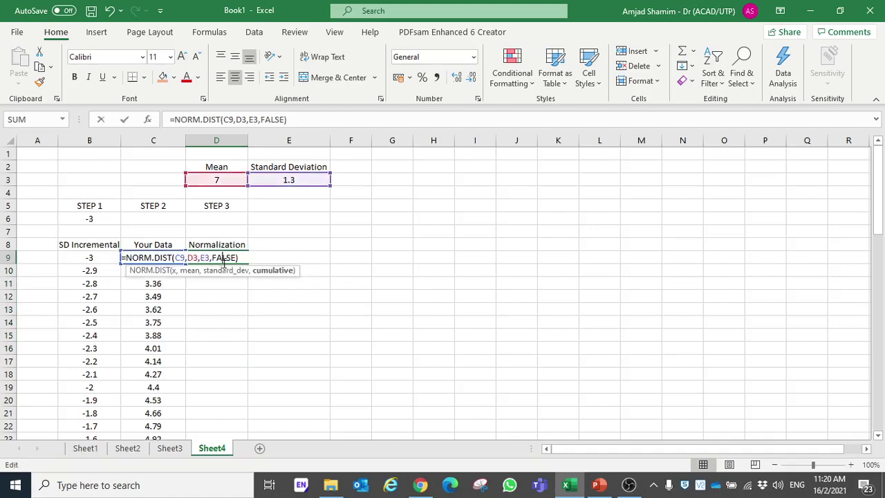
click(188, 257)
text($)
click(198, 258)
text($)
click(209, 257)
text($)
click(218, 257)
text($)
key(Return)
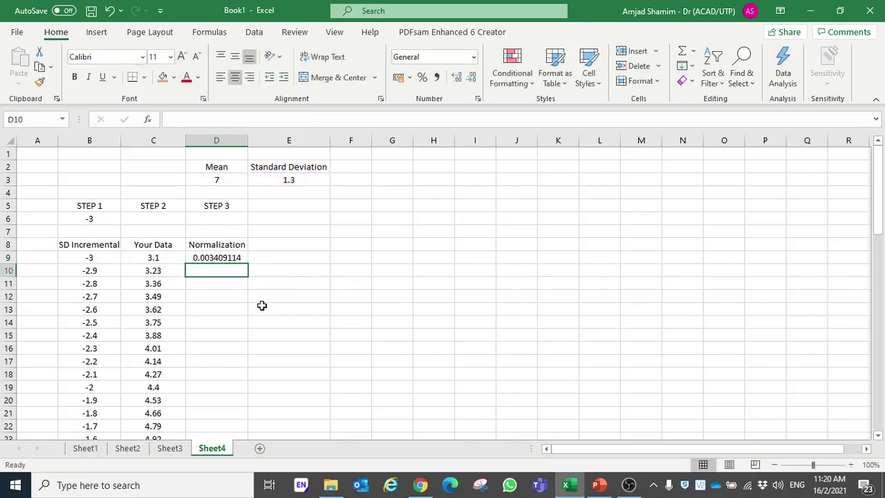
click(225, 257)
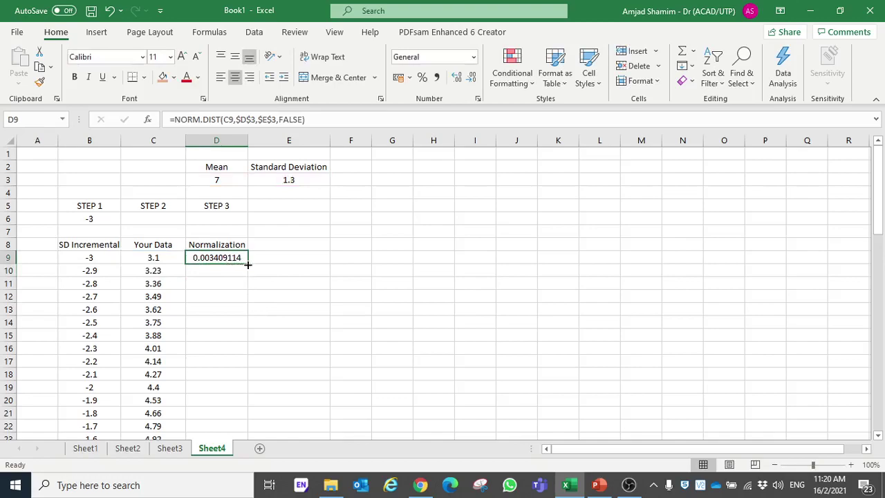
drag(247, 264, 211, 419)
scroll(269, 353, up, 16)
click(292, 292)
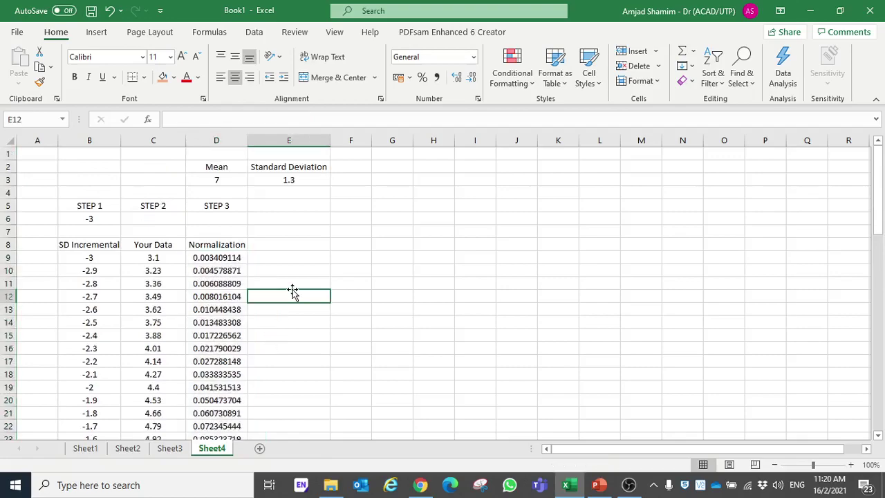
Label cell E5 'STEP 4'
click(309, 207)
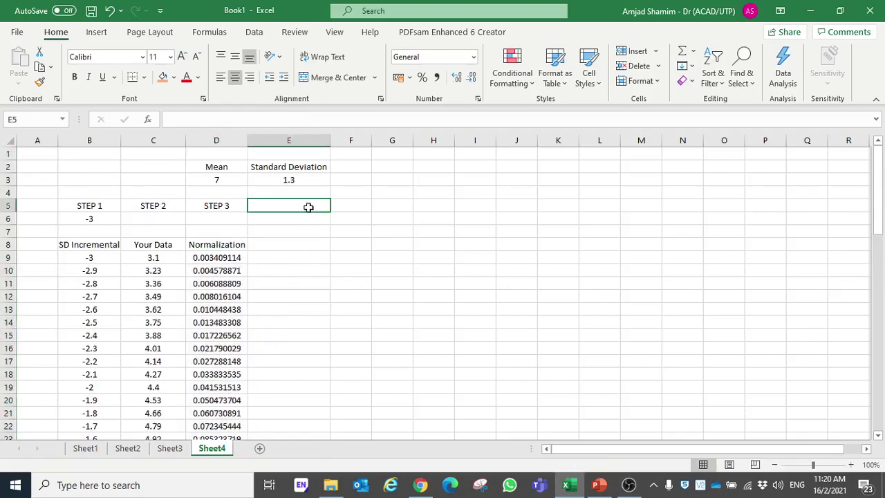
text(STEP 4)
key(Return)
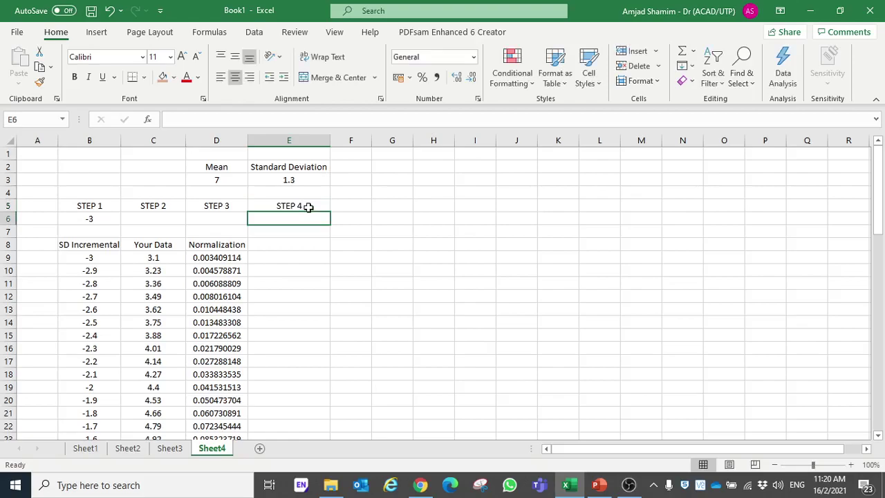
Plot C9:D69 as a plain scatter chart and place it right of the table
drag(161, 259, 216, 413)
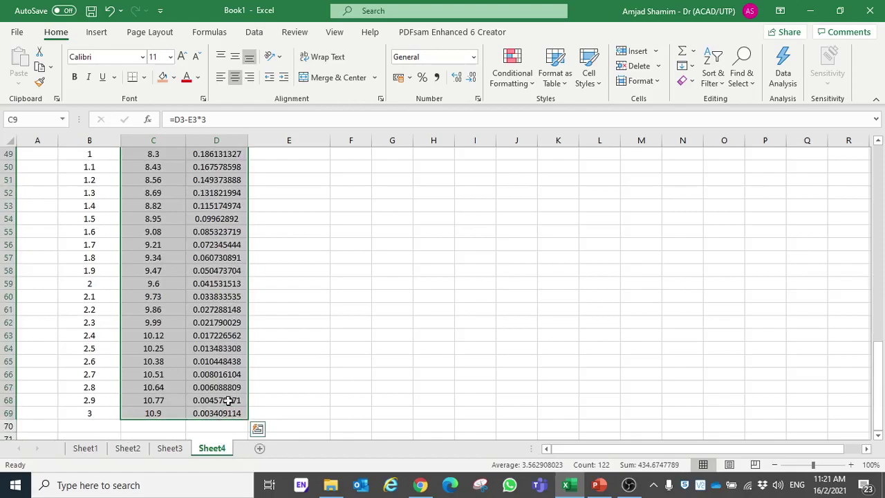
scroll(235, 387, up, 16)
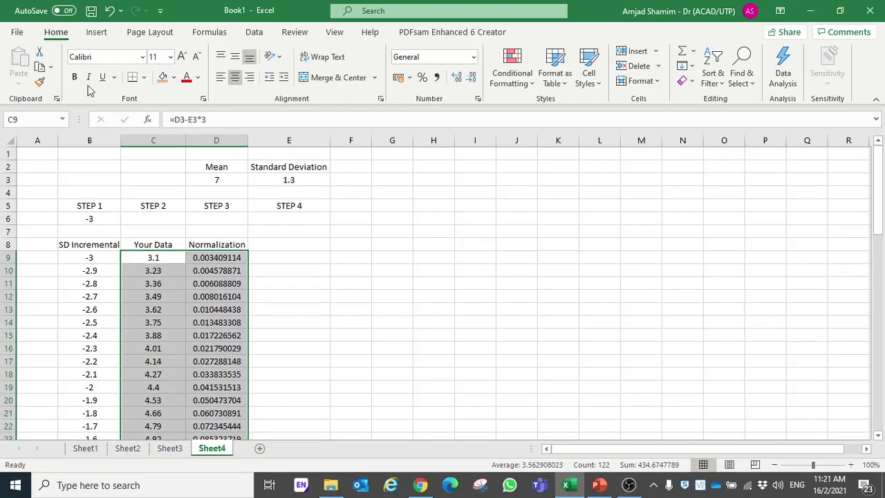
click(93, 37)
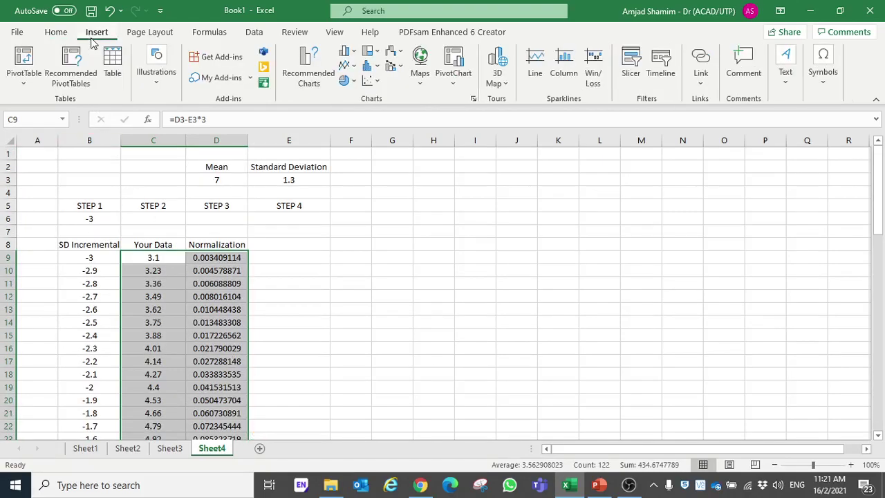
click(379, 84)
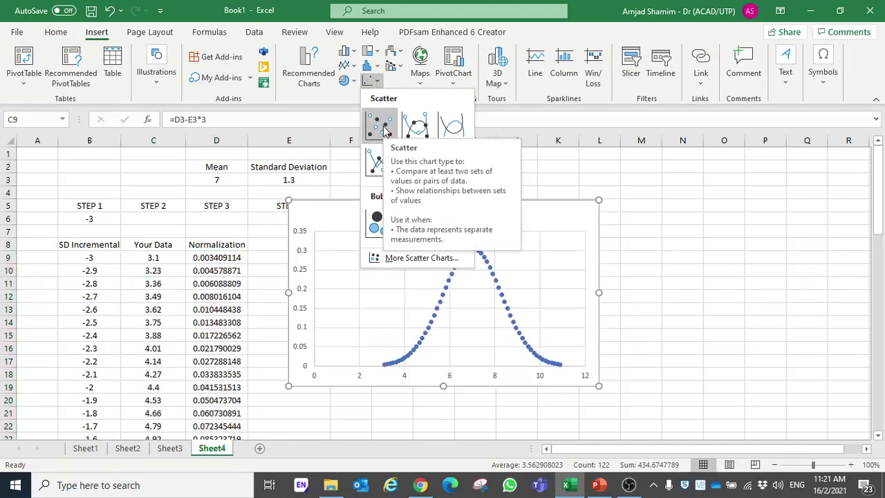
click(380, 127)
drag(467, 208, 524, 205)
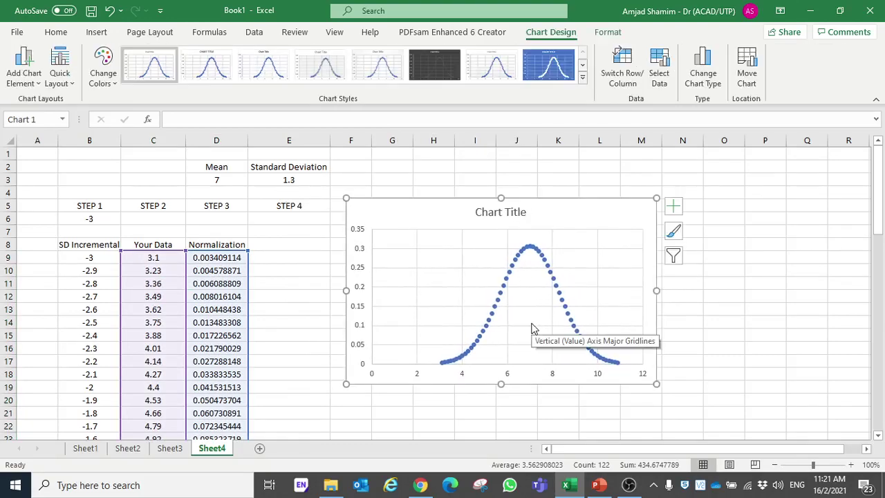
Set the chart's horizontal axis minimum bound to 2 via Format Axis, so it spans 2 to 12
double_click(420, 374)
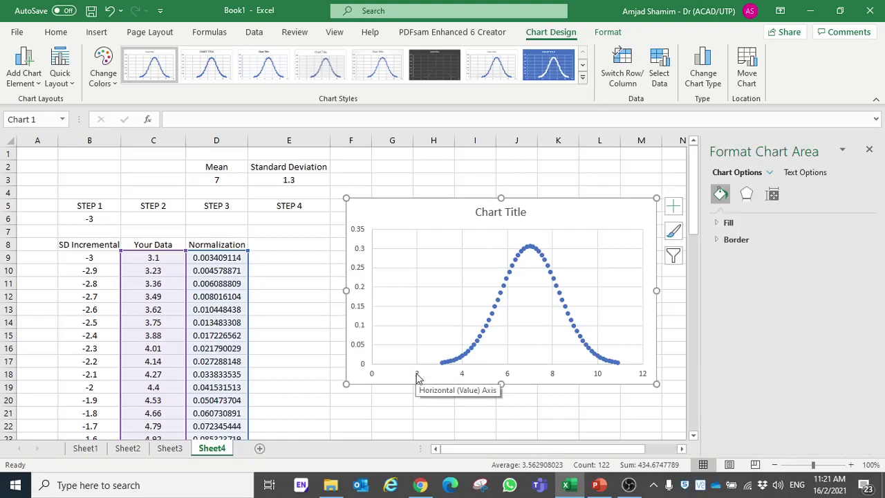
click(416, 378)
right_click(416, 377)
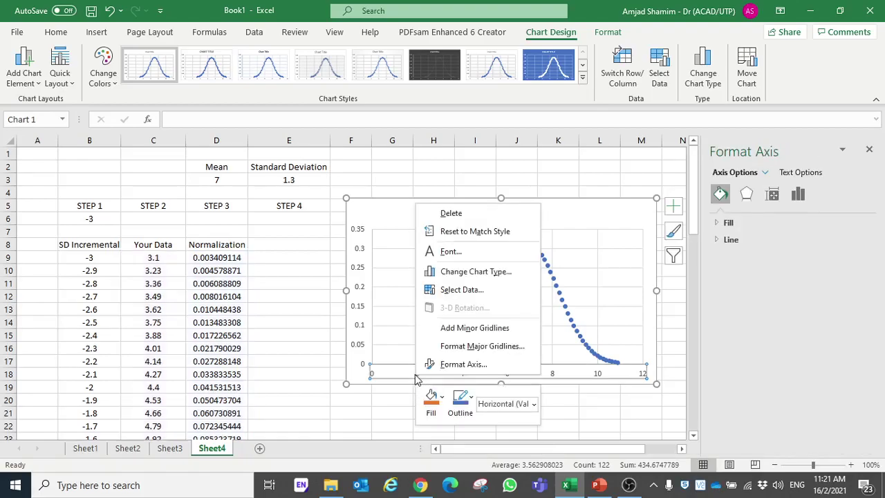
click(456, 364)
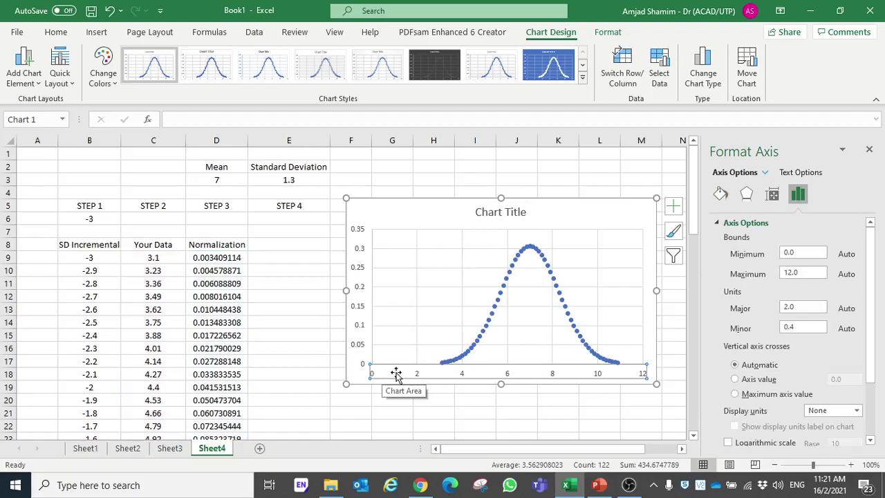
drag(804, 253, 767, 257)
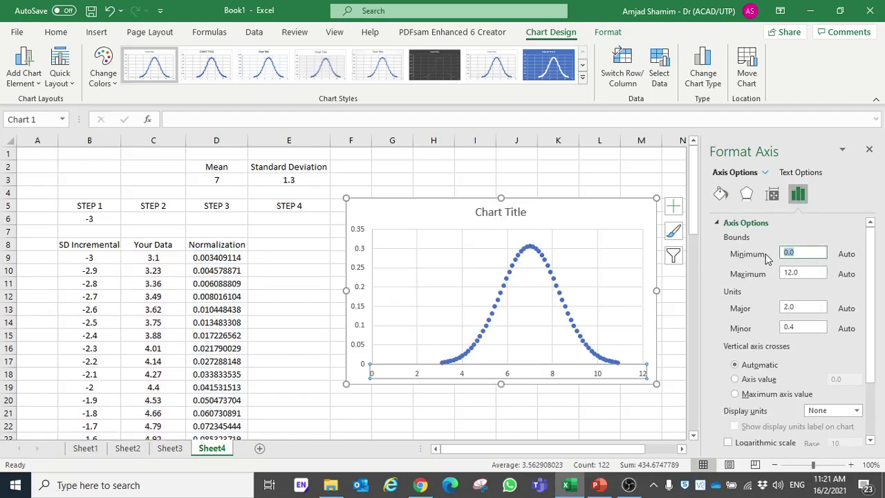
key(Return)
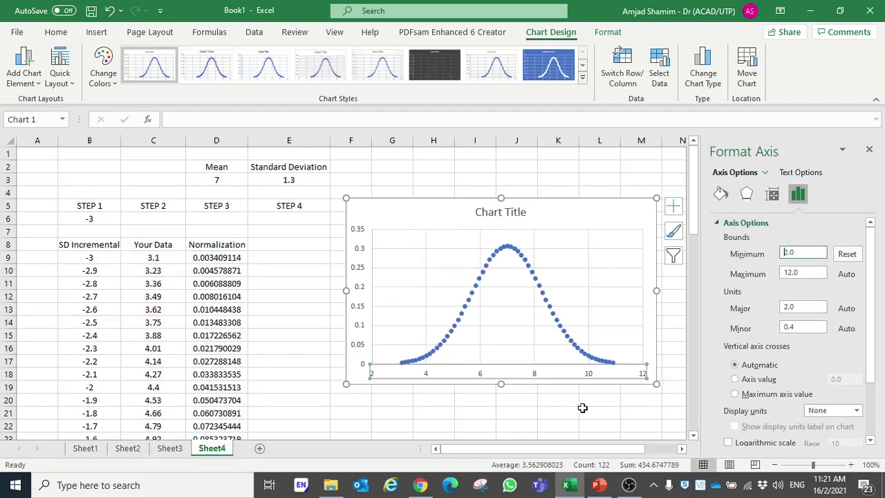
click(547, 404)
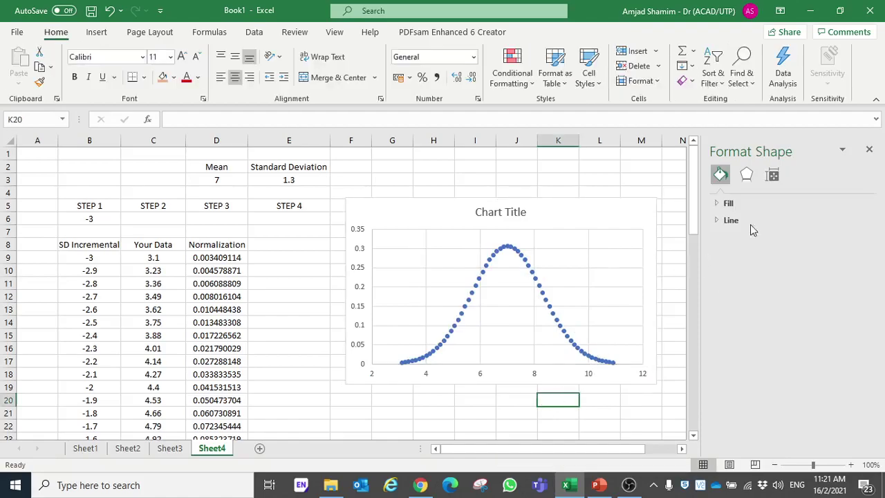
click(870, 150)
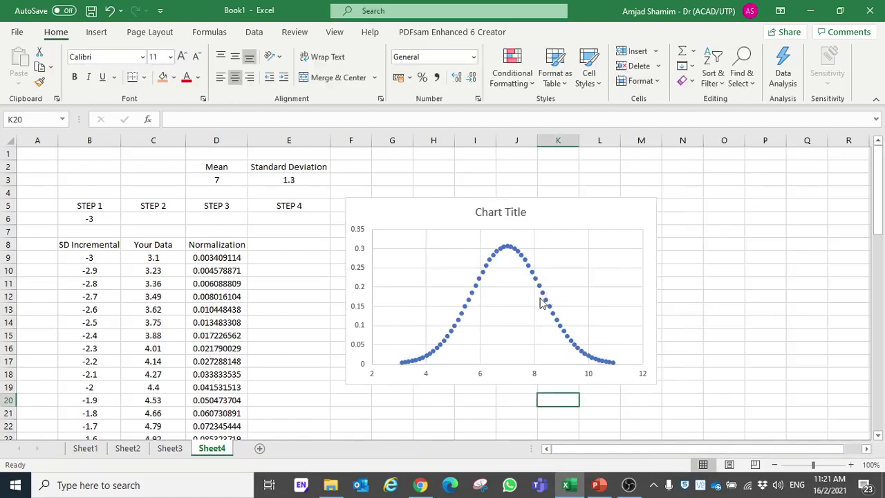
Enlarge the bell-curve chart by dragging its corners and nudge it right
click(632, 367)
drag(655, 383, 735, 389)
drag(346, 388, 305, 410)
drag(662, 203, 680, 205)
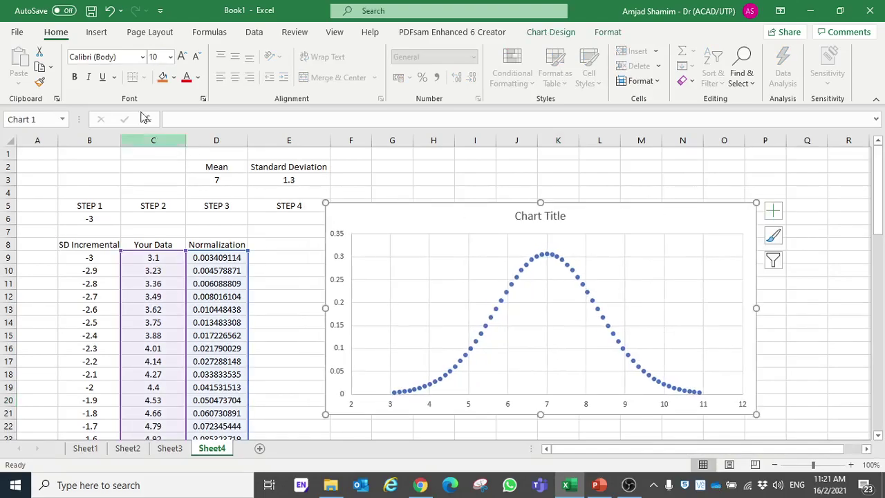
Draw a straight vertical line from the curve's peak down to 7 on the x-axis
click(98, 31)
click(158, 80)
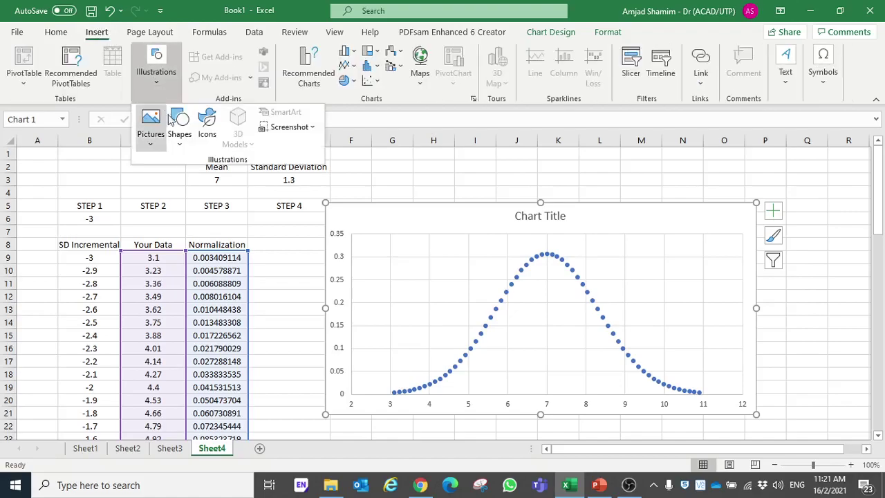
click(180, 128)
click(187, 174)
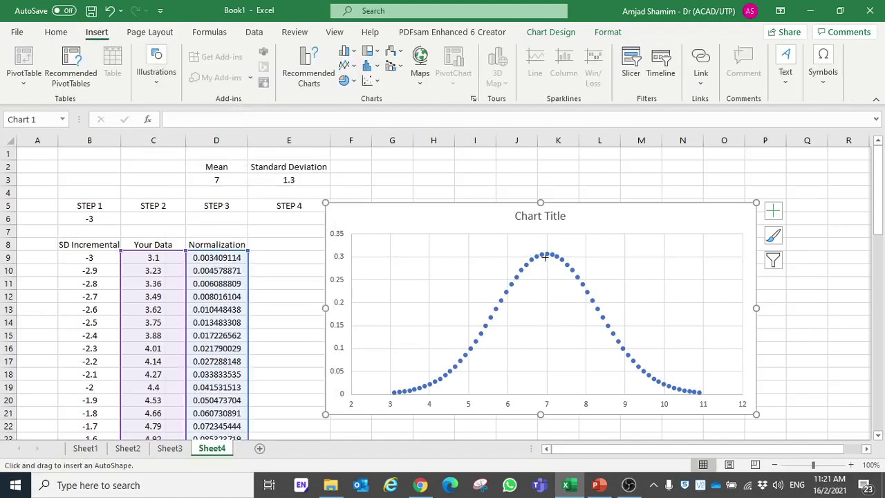
drag(546, 256, 546, 394)
scroll(558, 407, down, 2)
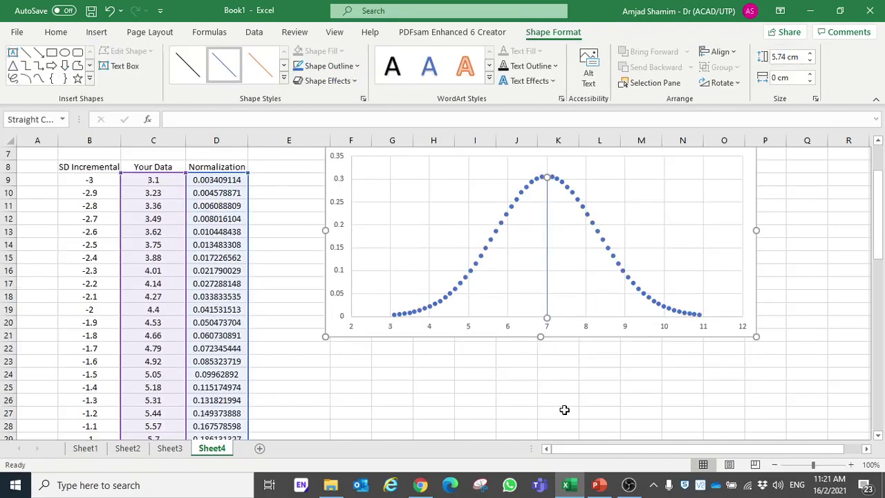
click(548, 382)
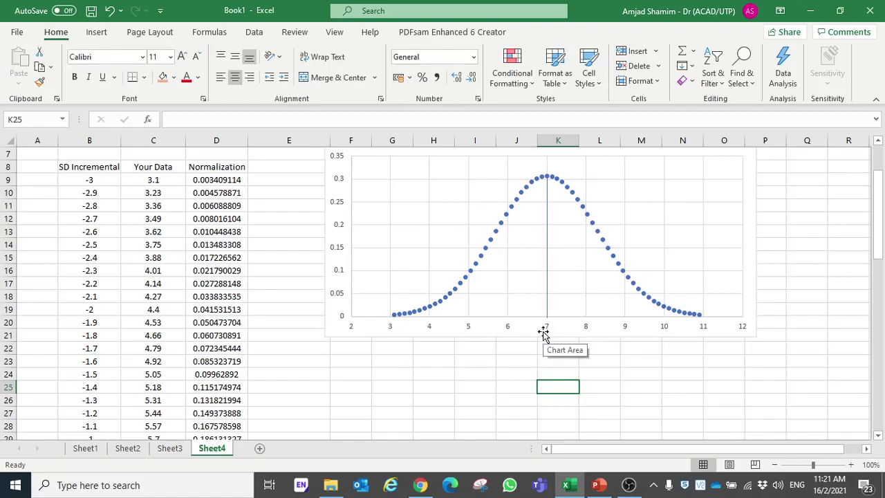
scroll(543, 338, up, 2)
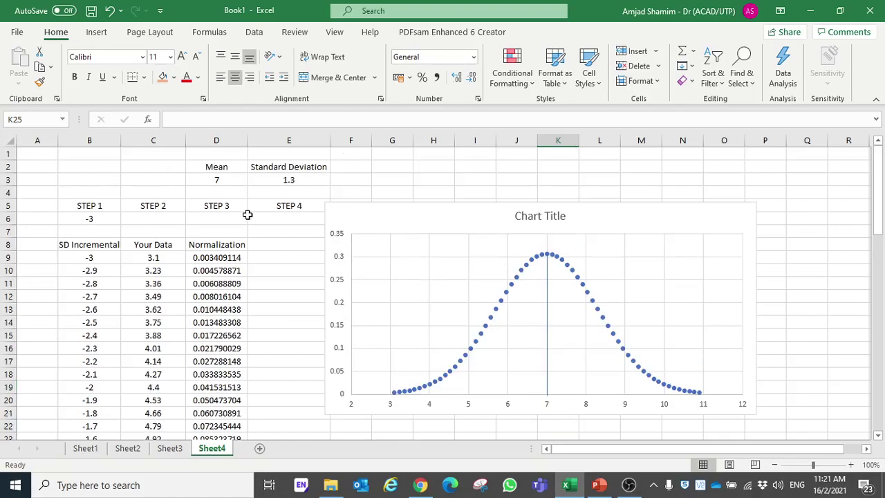
click(214, 177)
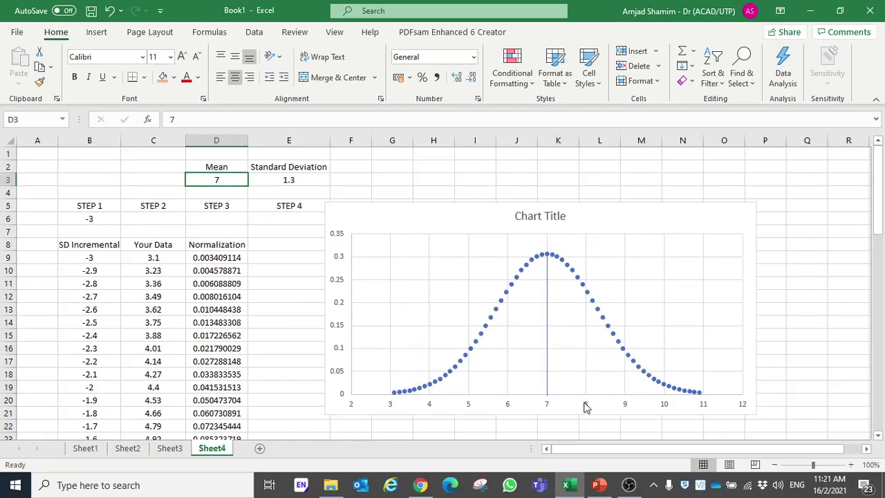
scroll(557, 401, down, 6)
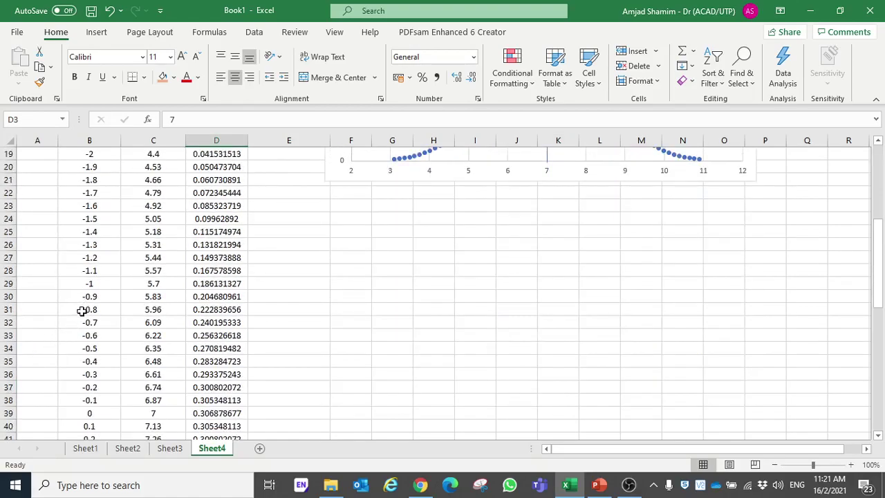
scroll(81, 311, down, 3)
drag(83, 297, 149, 298)
scroll(180, 193, up, 9)
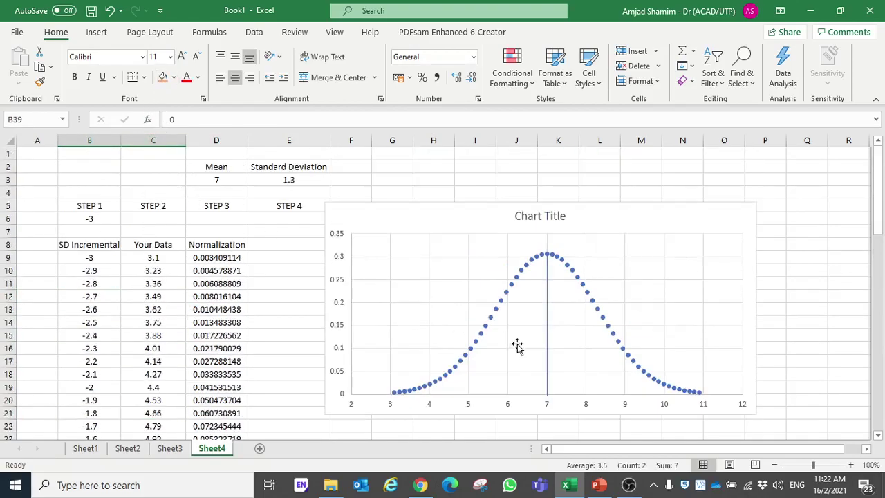
scroll(520, 353, down, 1)
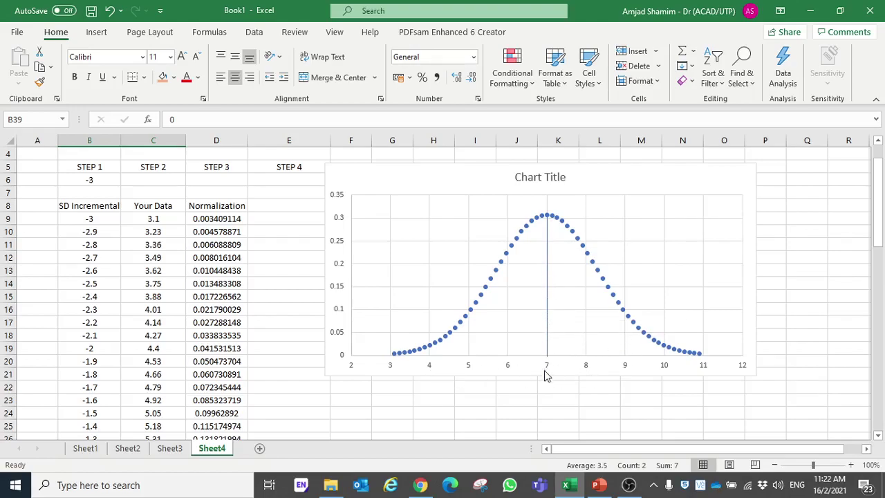
scroll(166, 214, up, 1)
click(208, 179)
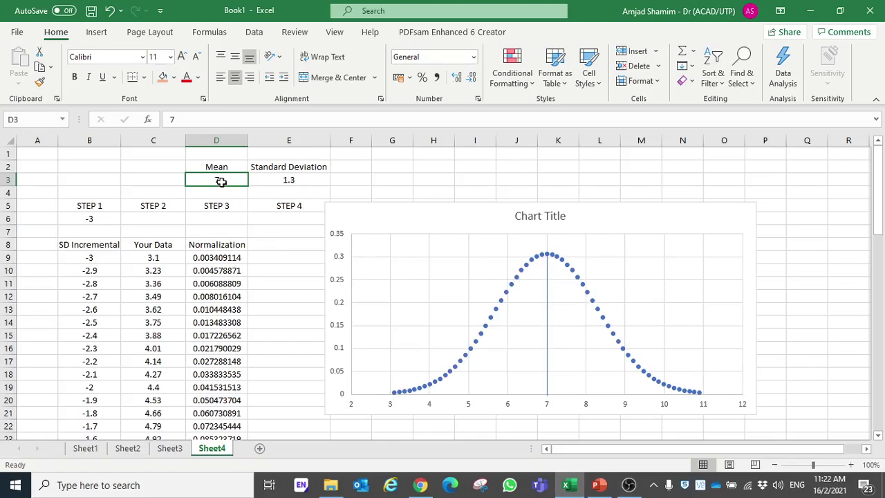
text(21)
key(Tab)
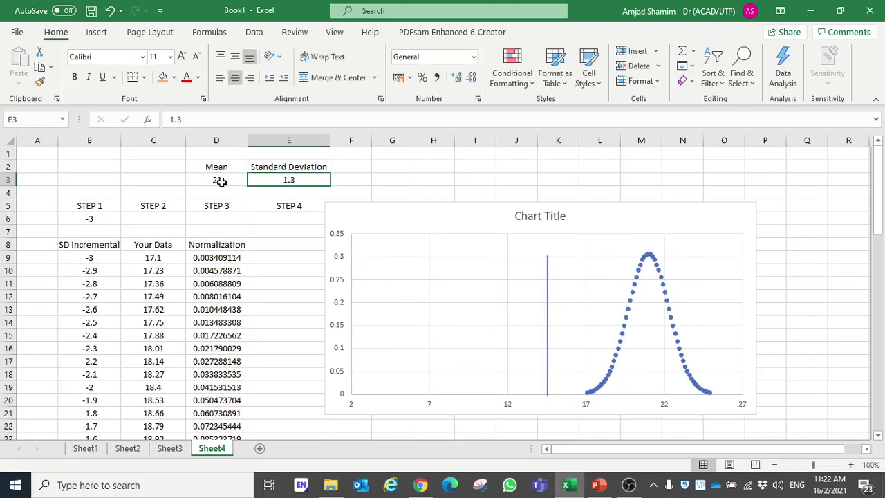
text(2.236)
key(Return)
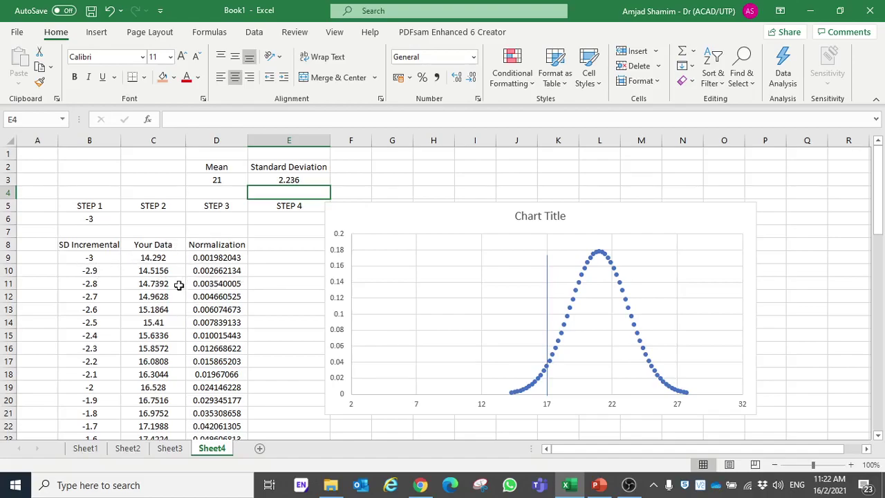
click(223, 183)
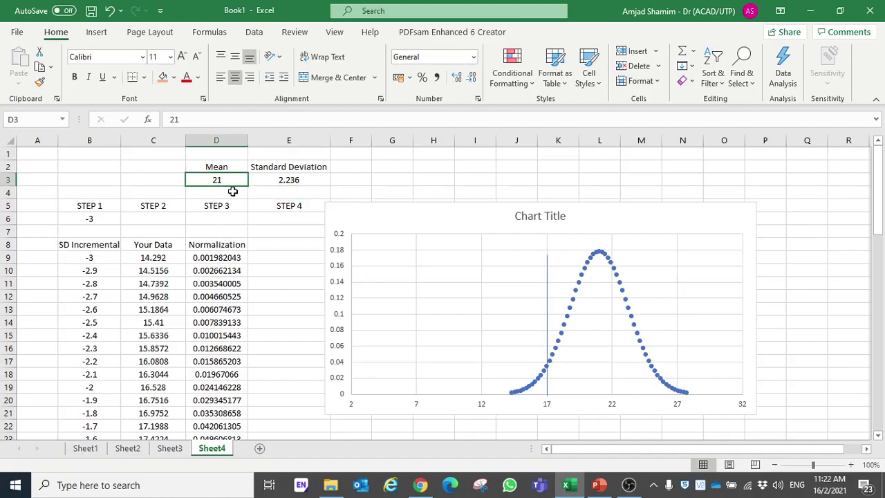
text(7)
key(Tab)
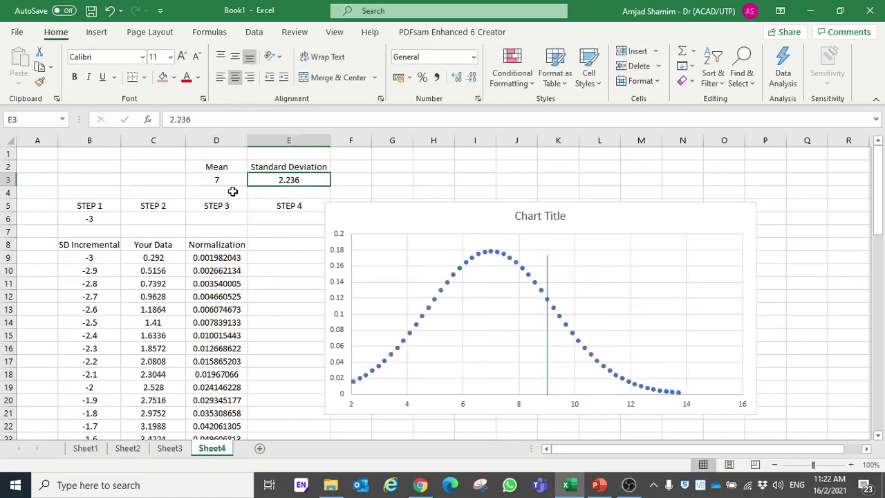
text(1.3)
key(Return)
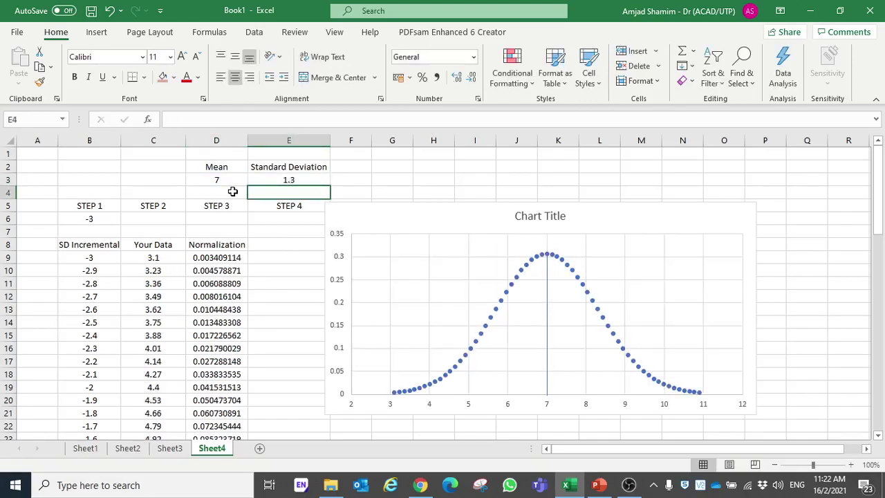
scroll(450, 244, down, 2)
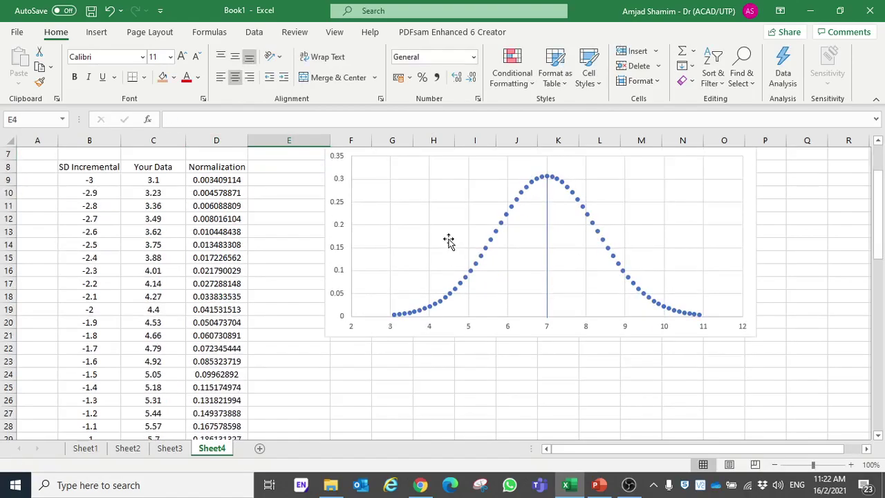
scroll(448, 241, up, 2)
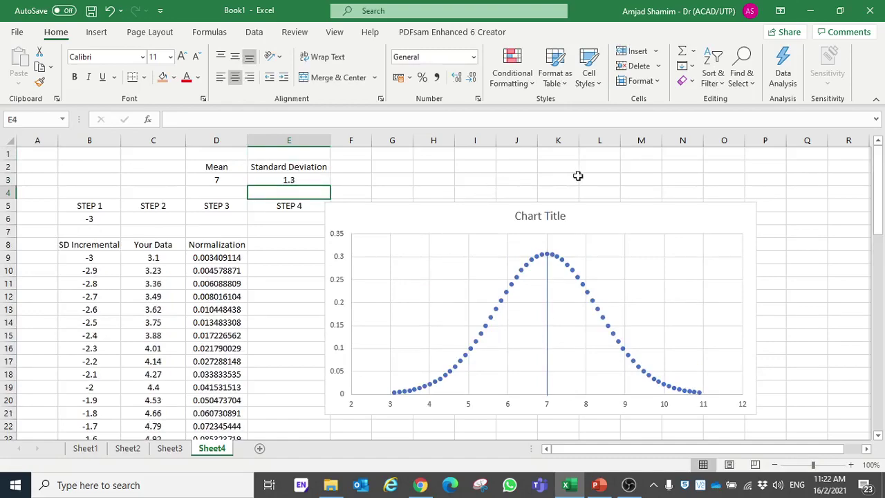
click(721, 170)
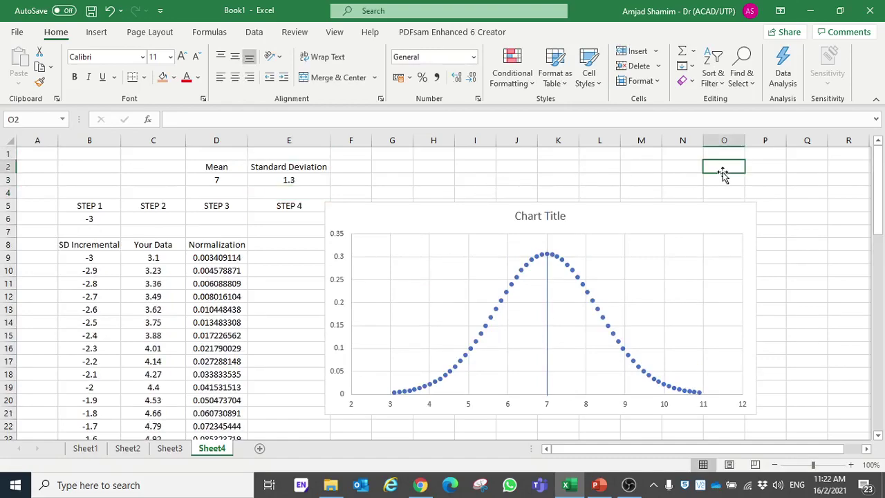